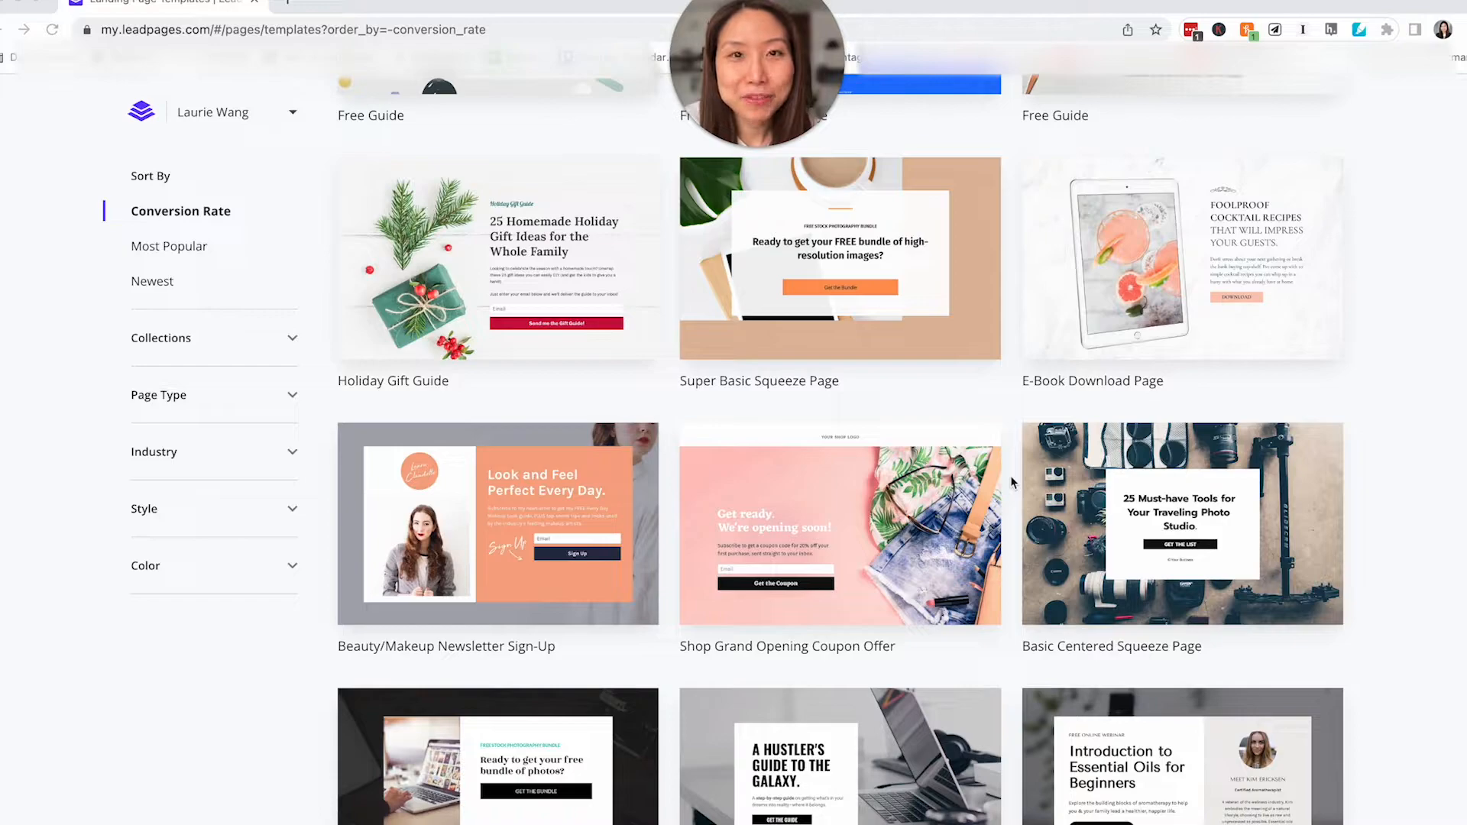
Step: Start a new landing page from the Basic Centered Squeeze Page template and name it "Demo Page for YouTube"
{"action": "scroll", "coordinate": [1011, 482], "scroll_direction": "down", "scroll_amount": 1}
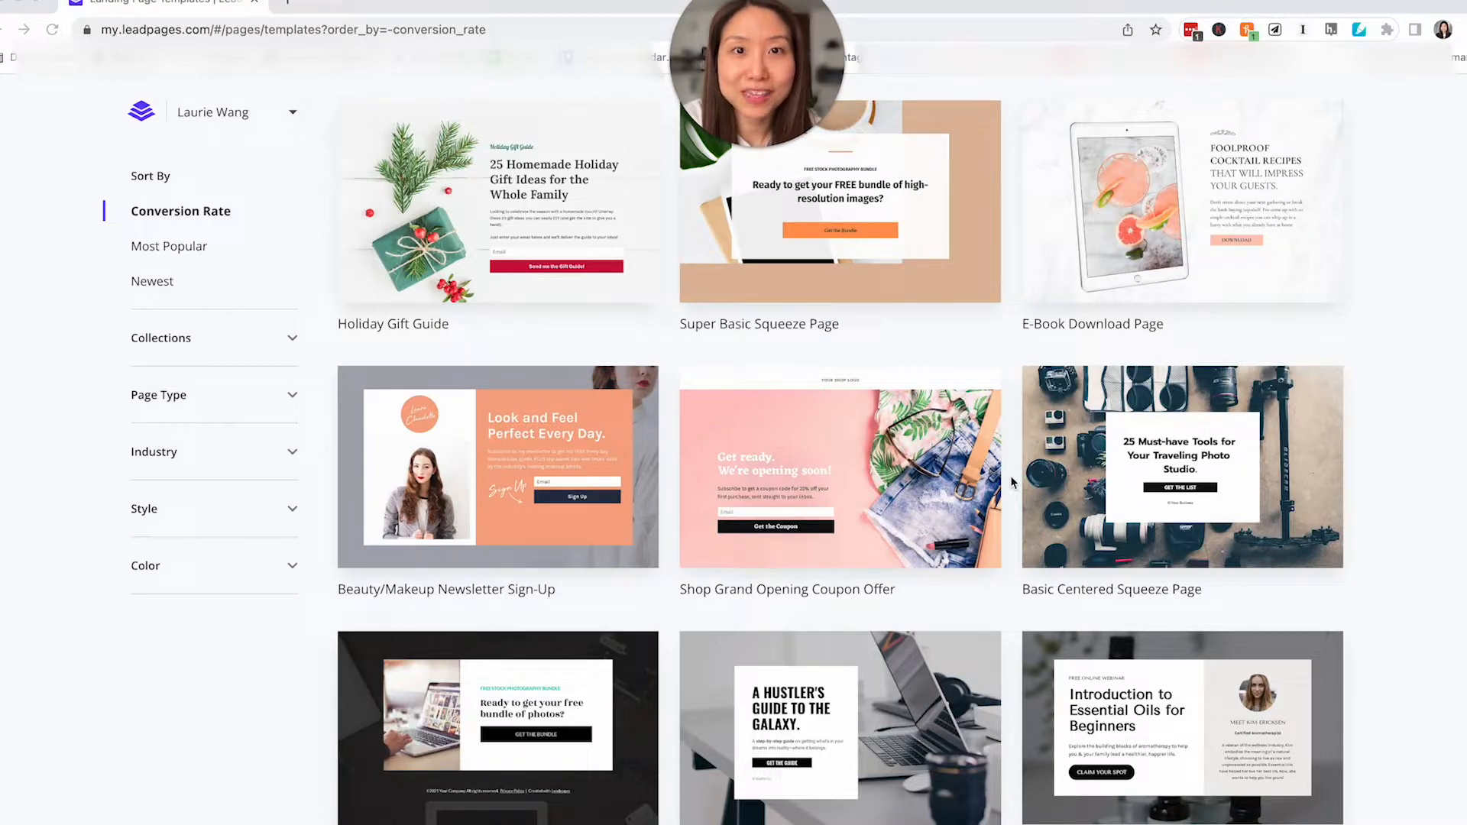
{"action": "scroll", "coordinate": [1055, 575], "scroll_direction": "down", "scroll_amount": 2}
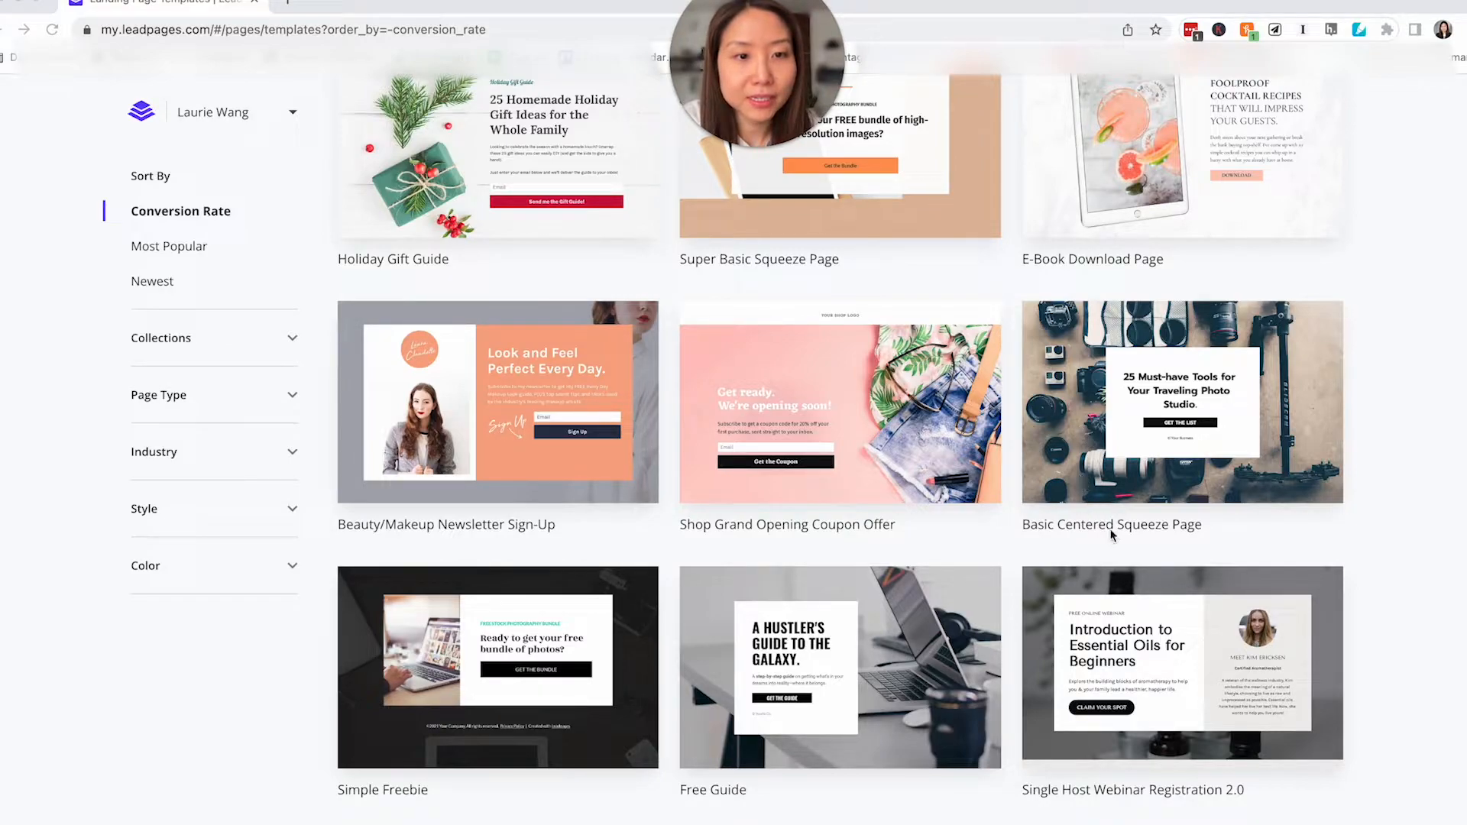
{"action": "mouse_move", "coordinate": [1093, 432]}
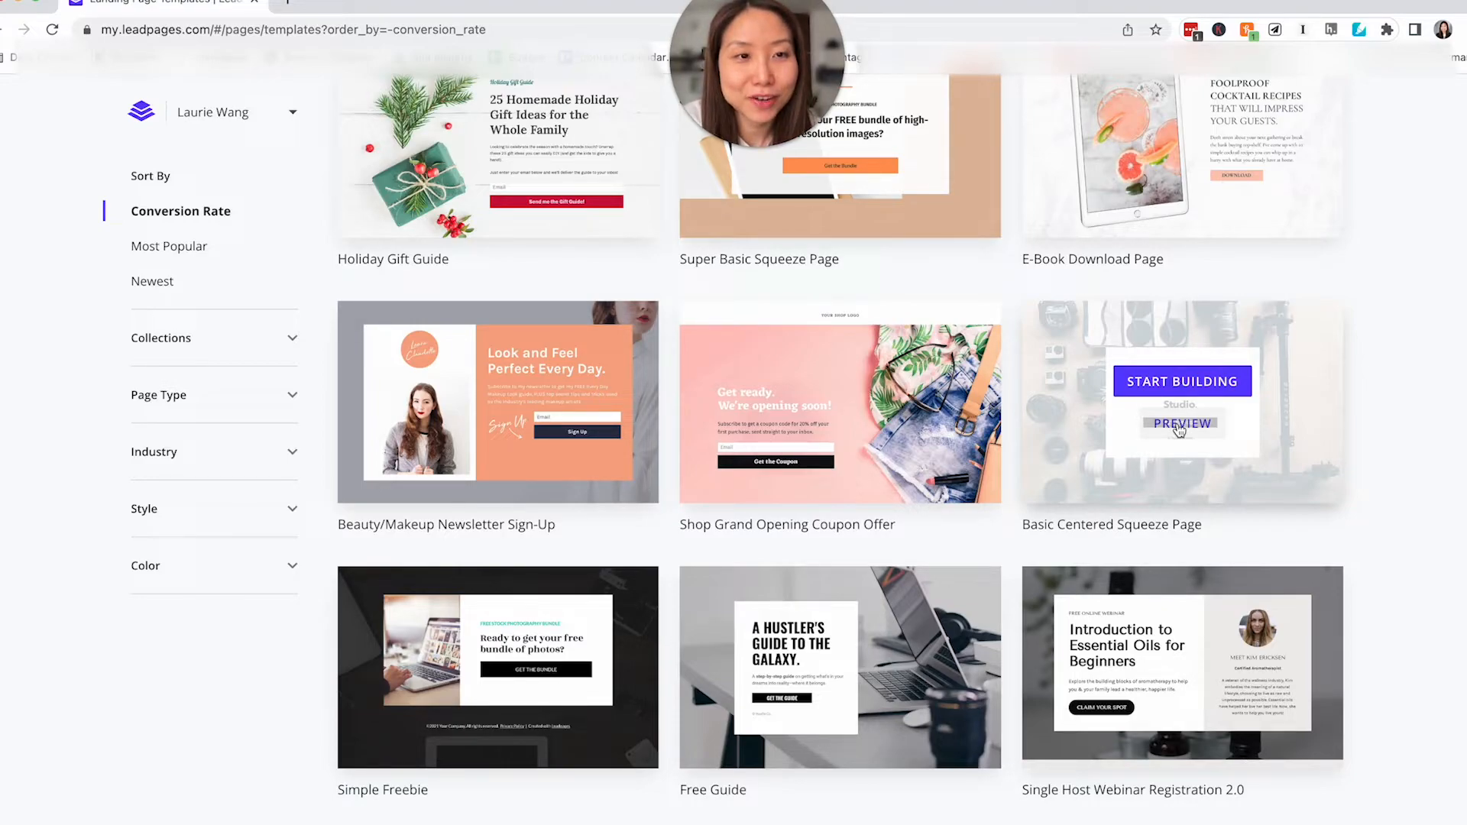
{"action": "left_click", "coordinate": [1190, 387]}
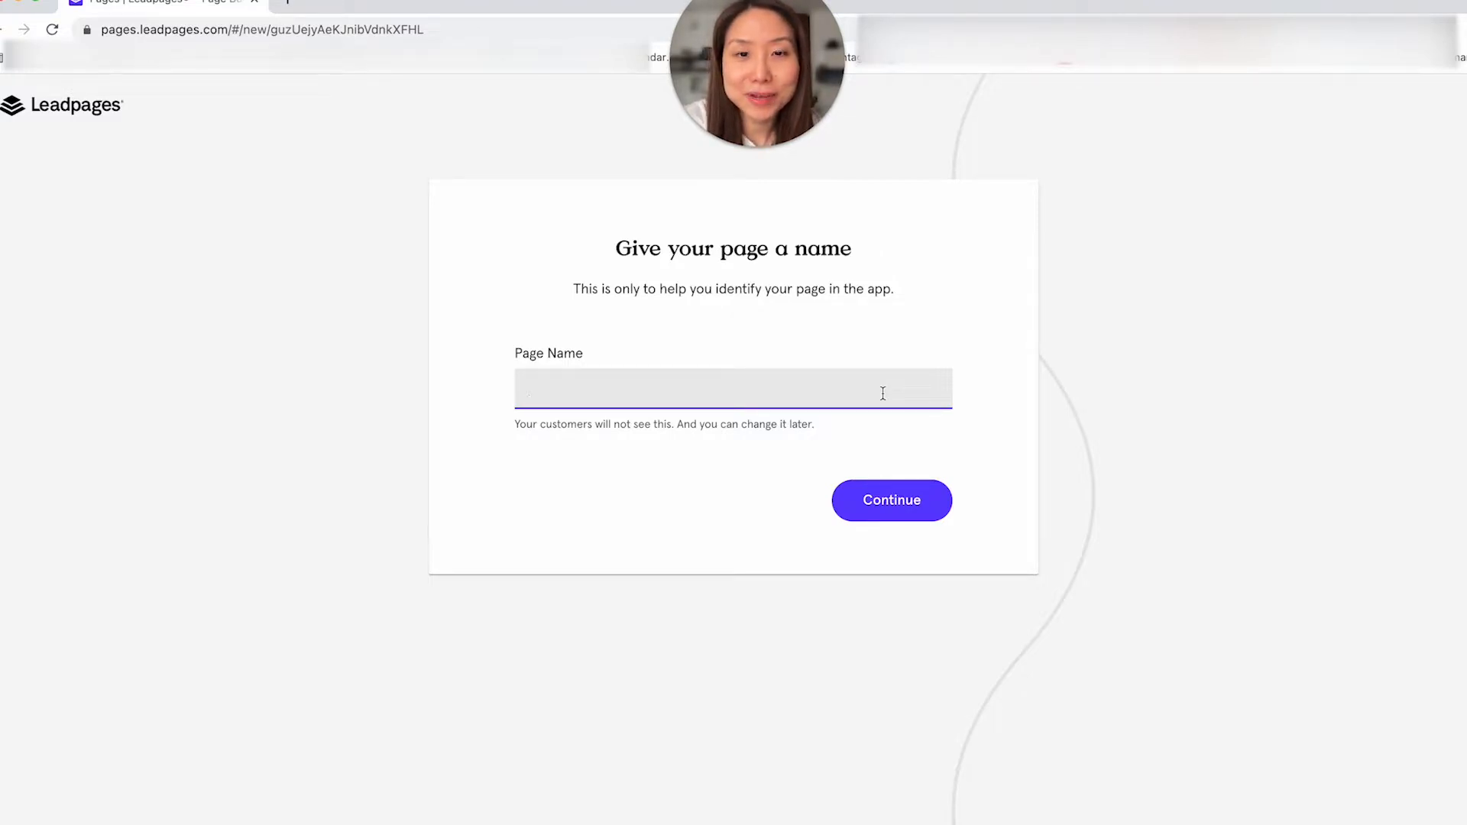
{"action": "type", "text": "Demo Page for YouTube"}
{"action": "left_click", "coordinate": [925, 508]}
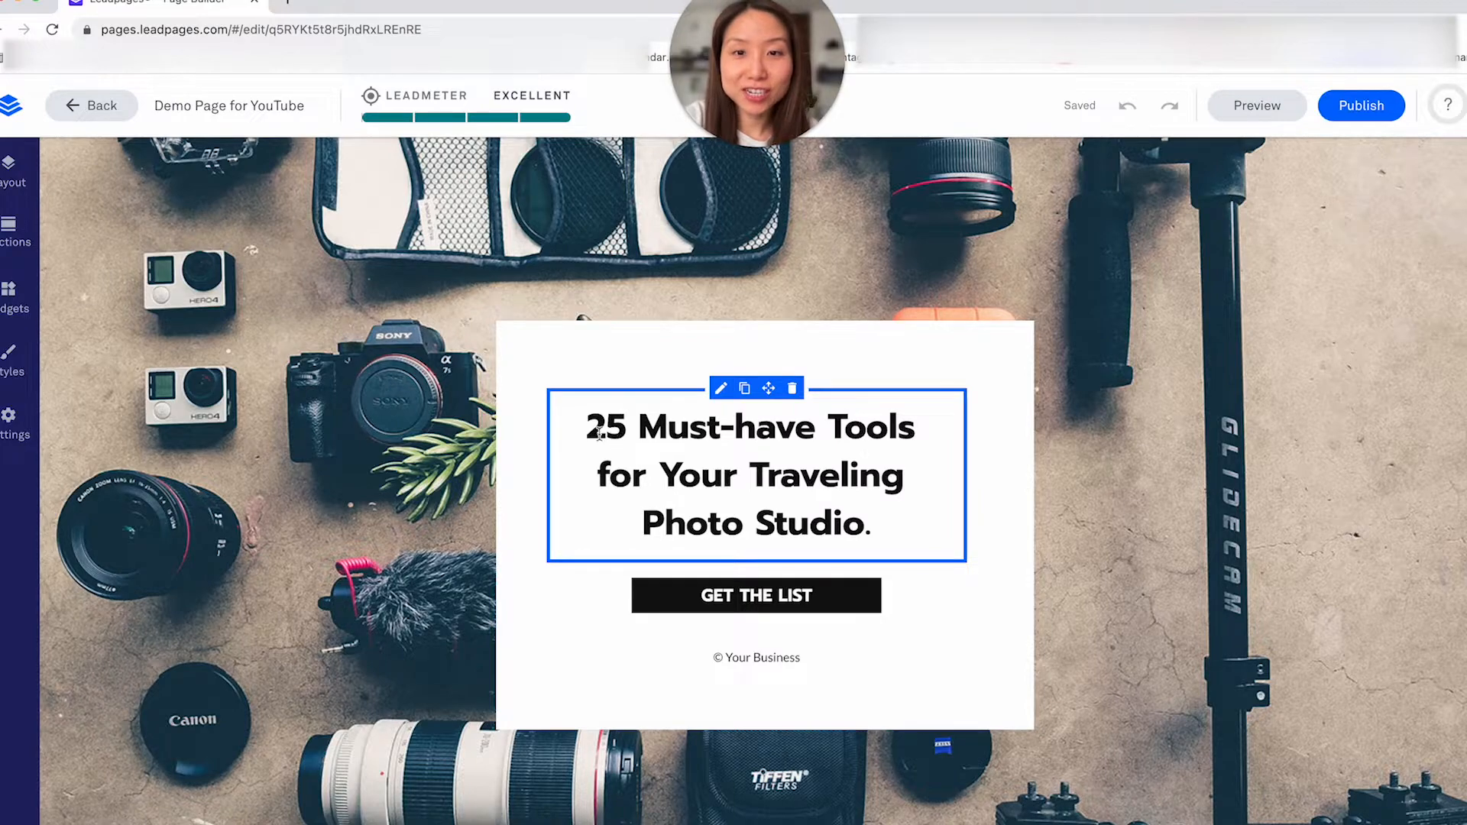
Step: Replace the main headline with "10 Tools You Will Need to Start Your YouTube Channel"
{"action": "left_click_drag", "start_coordinate": [587, 428], "coordinate": [871, 530]}
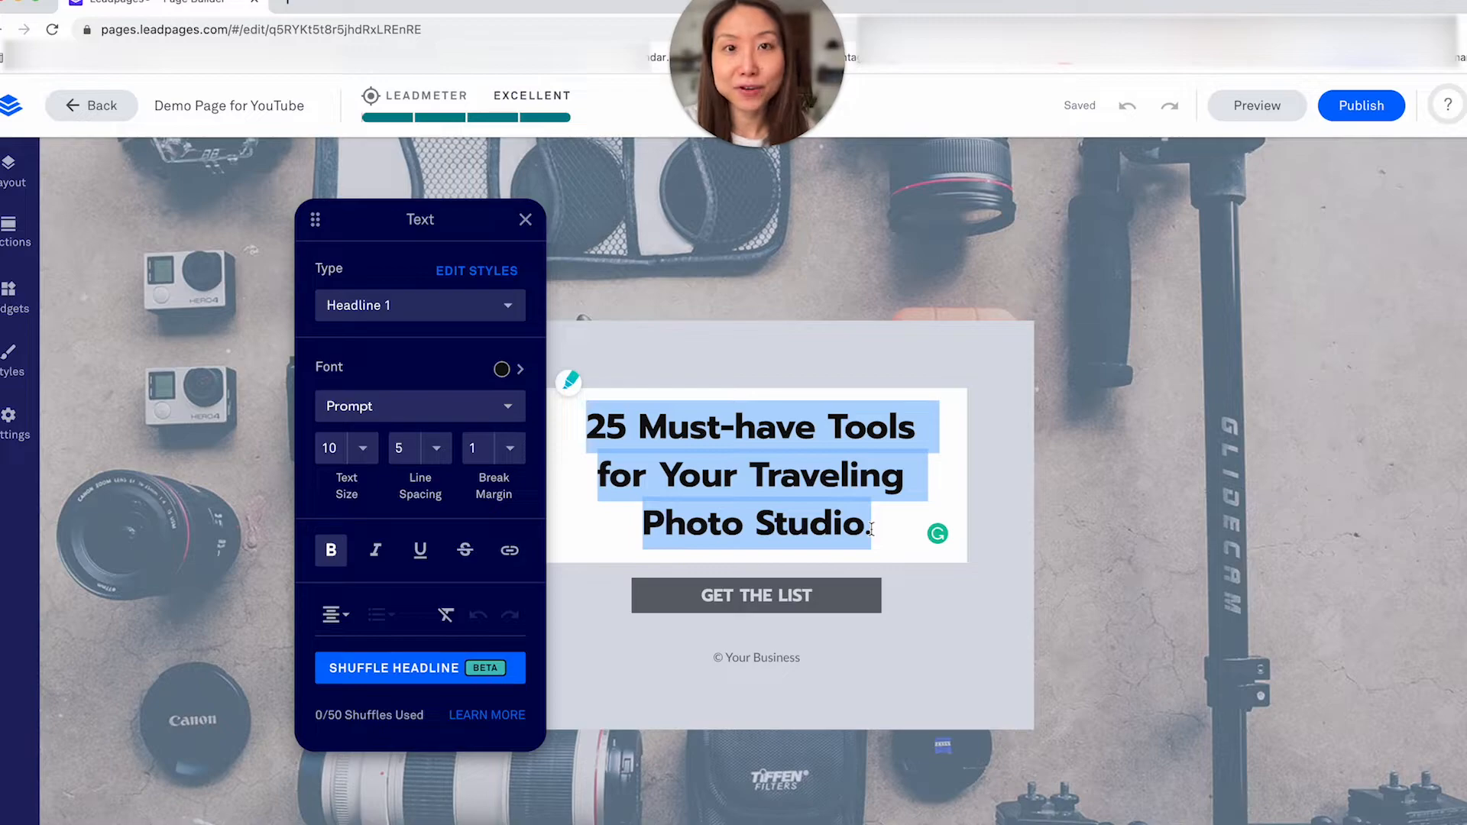
{"action": "key", "text": "BackSpace"}
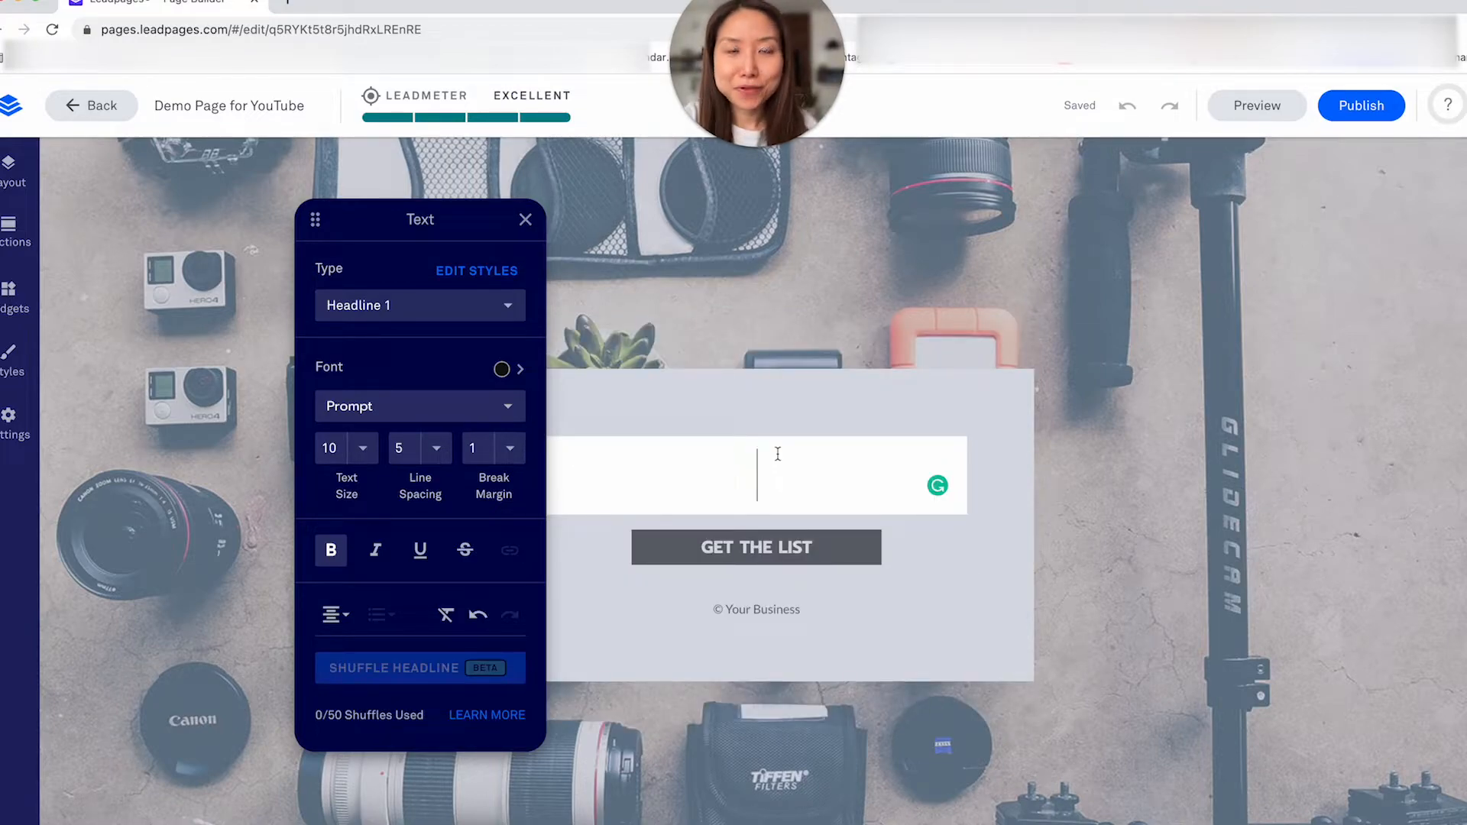
{"action": "type", "text": "10 Too"}
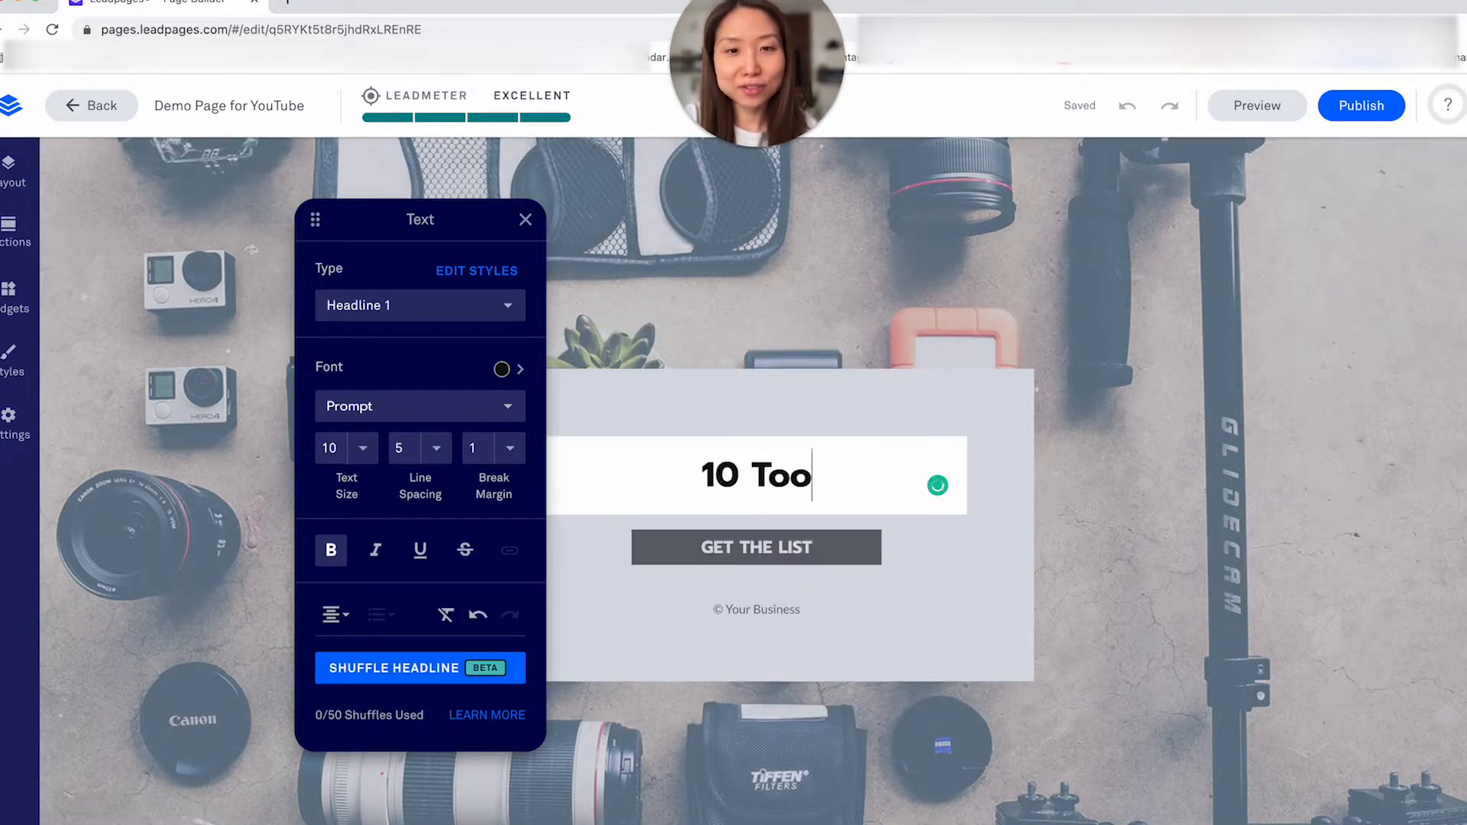
{"action": "type", "text": "ls You Will Need to Start Your YouTube "}
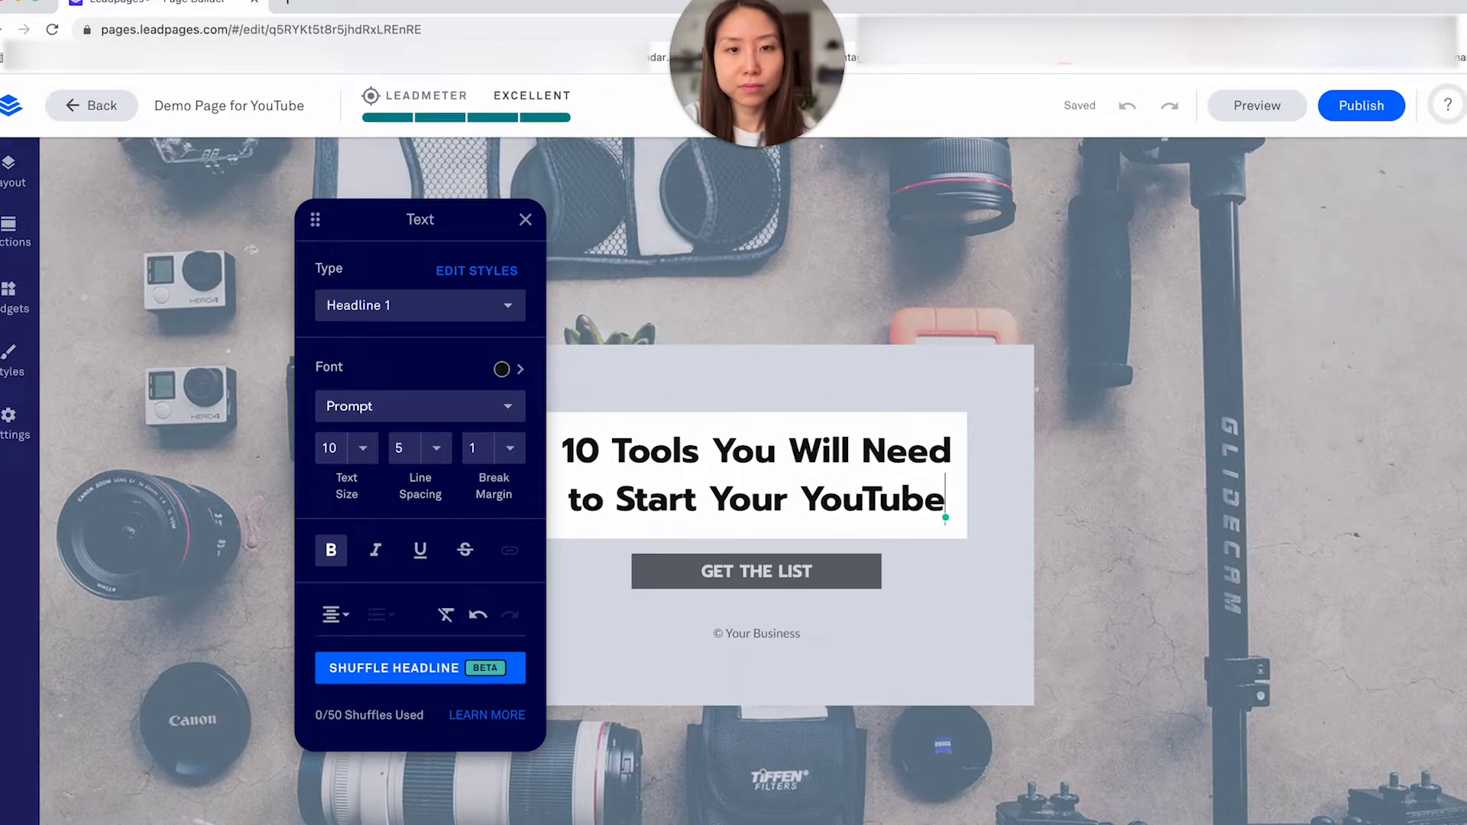
{"action": "type", "text": "Channel"}
Step: Add a First Name field to the form in the GET THE LIST button's pop-up and place it above the Email field
{"action": "left_click", "coordinate": [709, 598]}
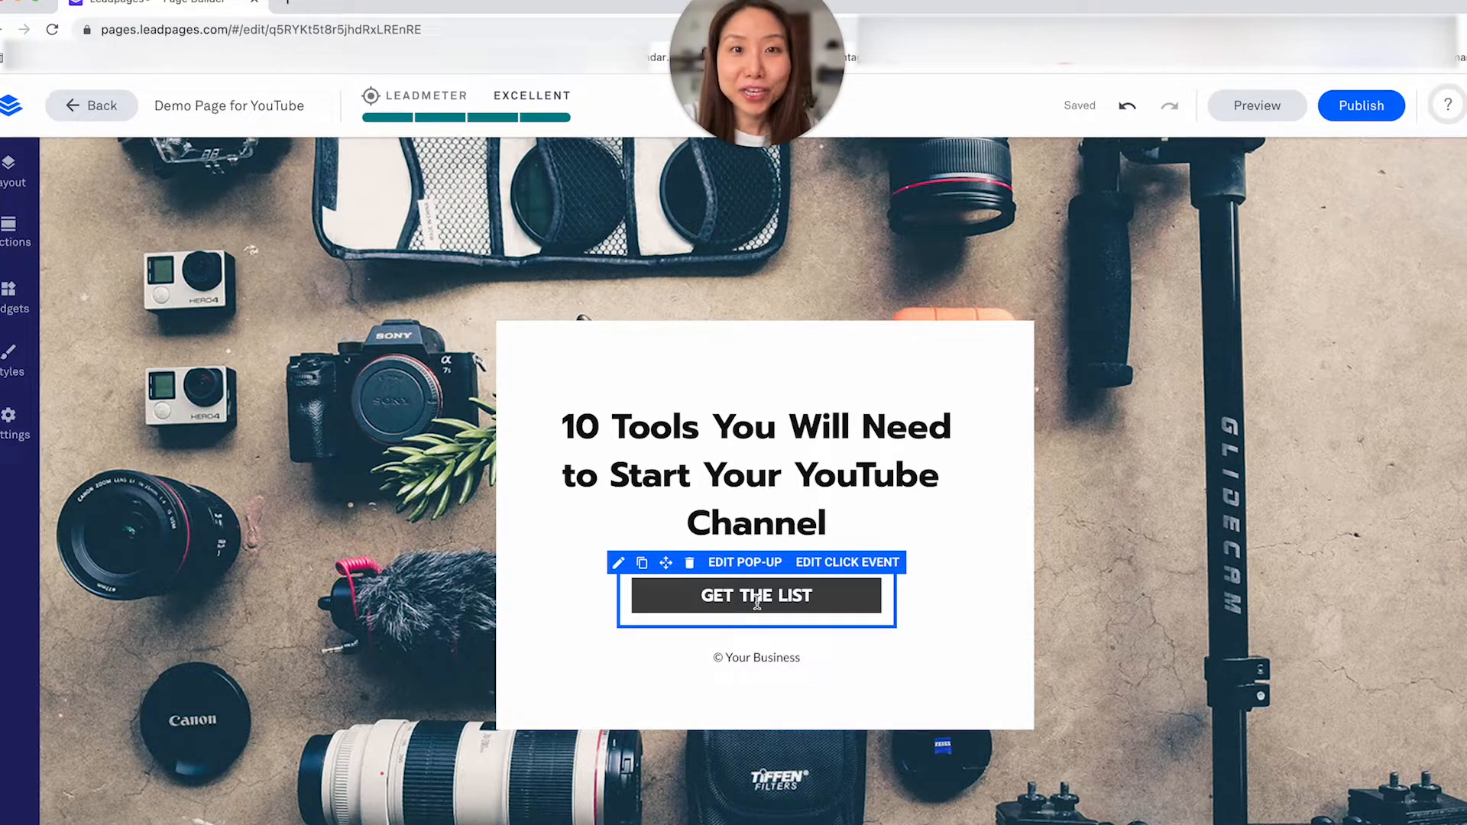
{"action": "left_click", "coordinate": [740, 564]}
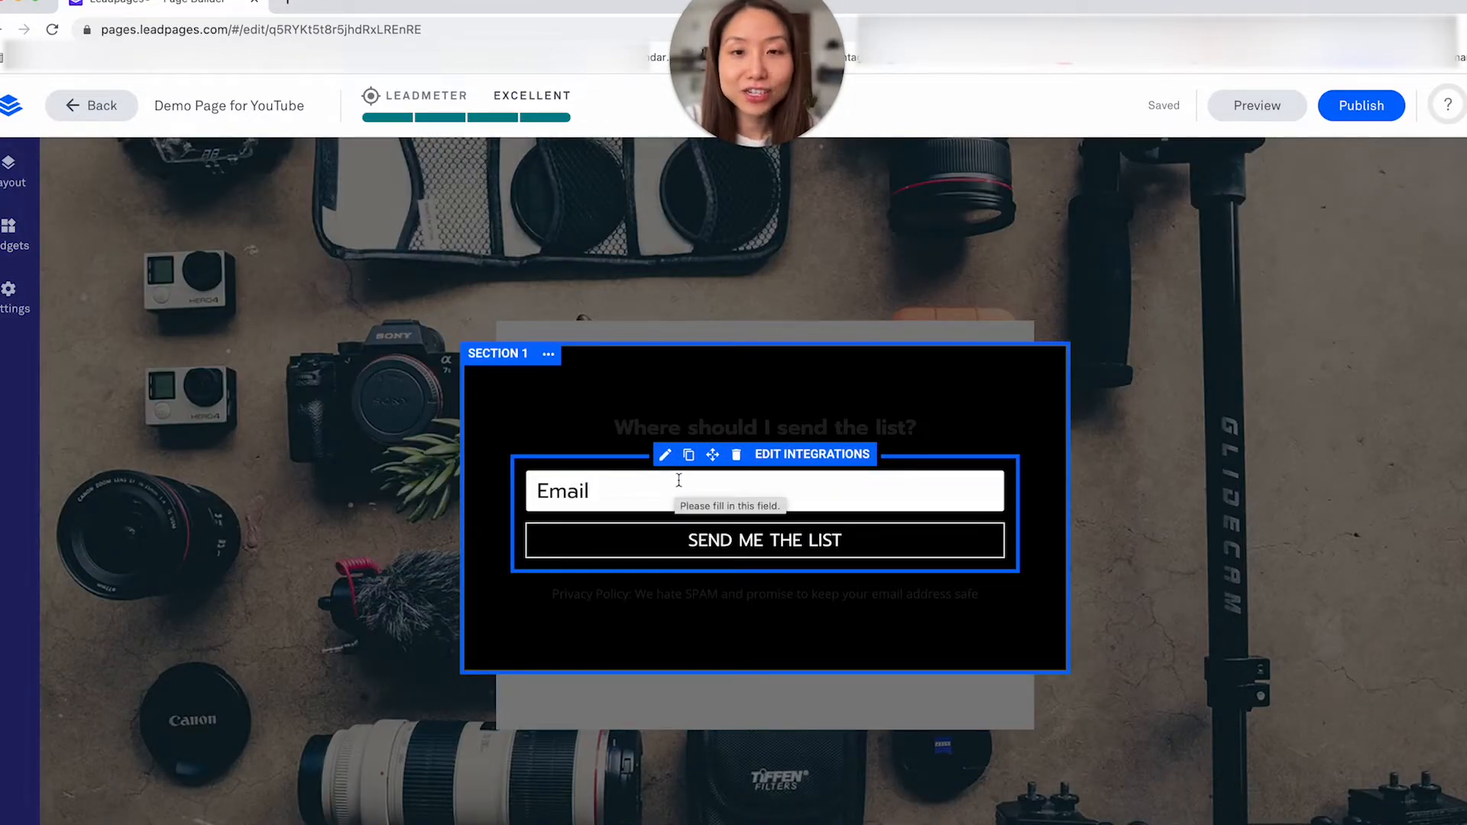
{"action": "left_click", "coordinate": [643, 484]}
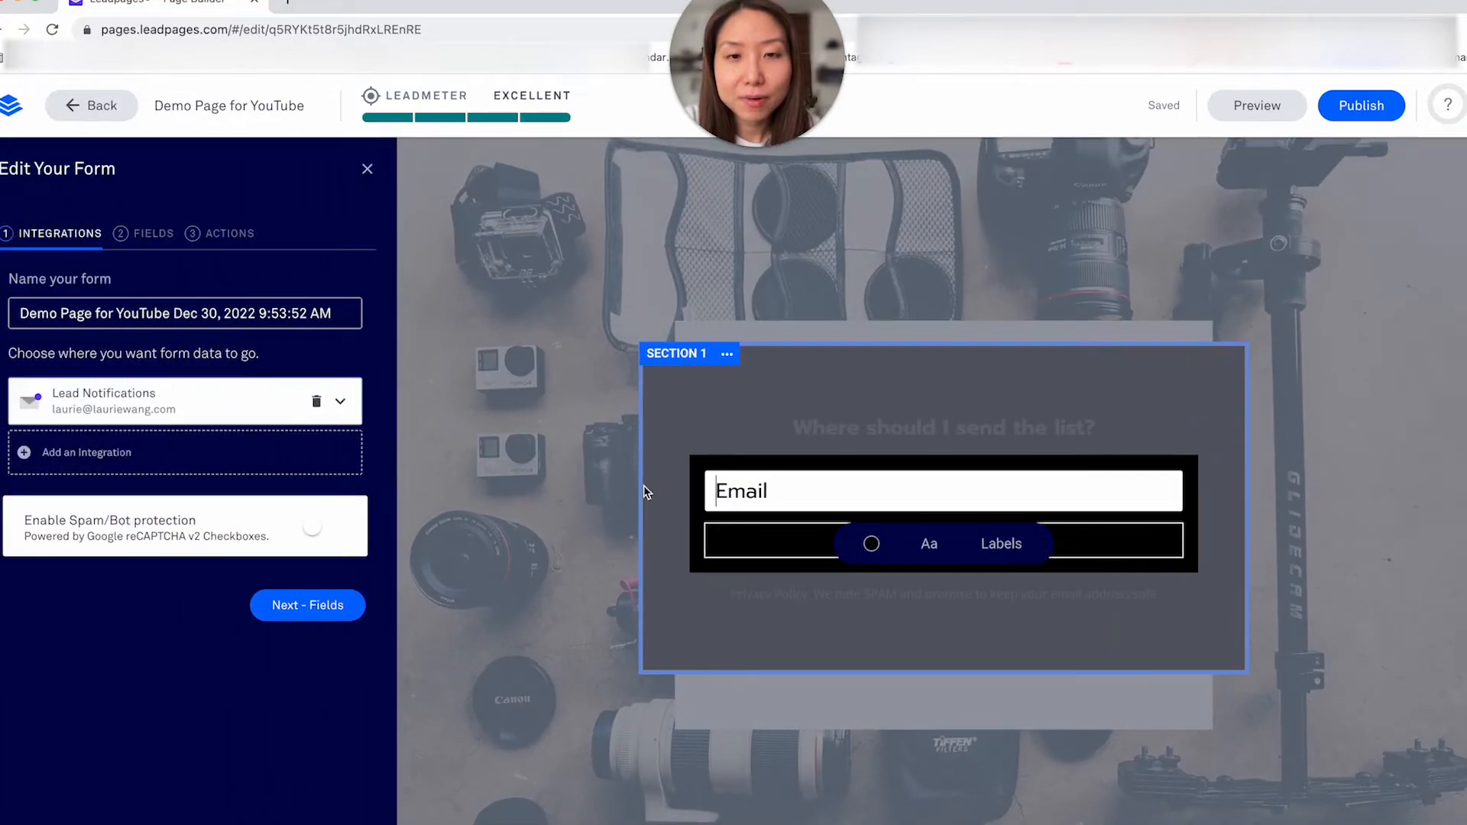
{"action": "left_click", "coordinate": [152, 236]}
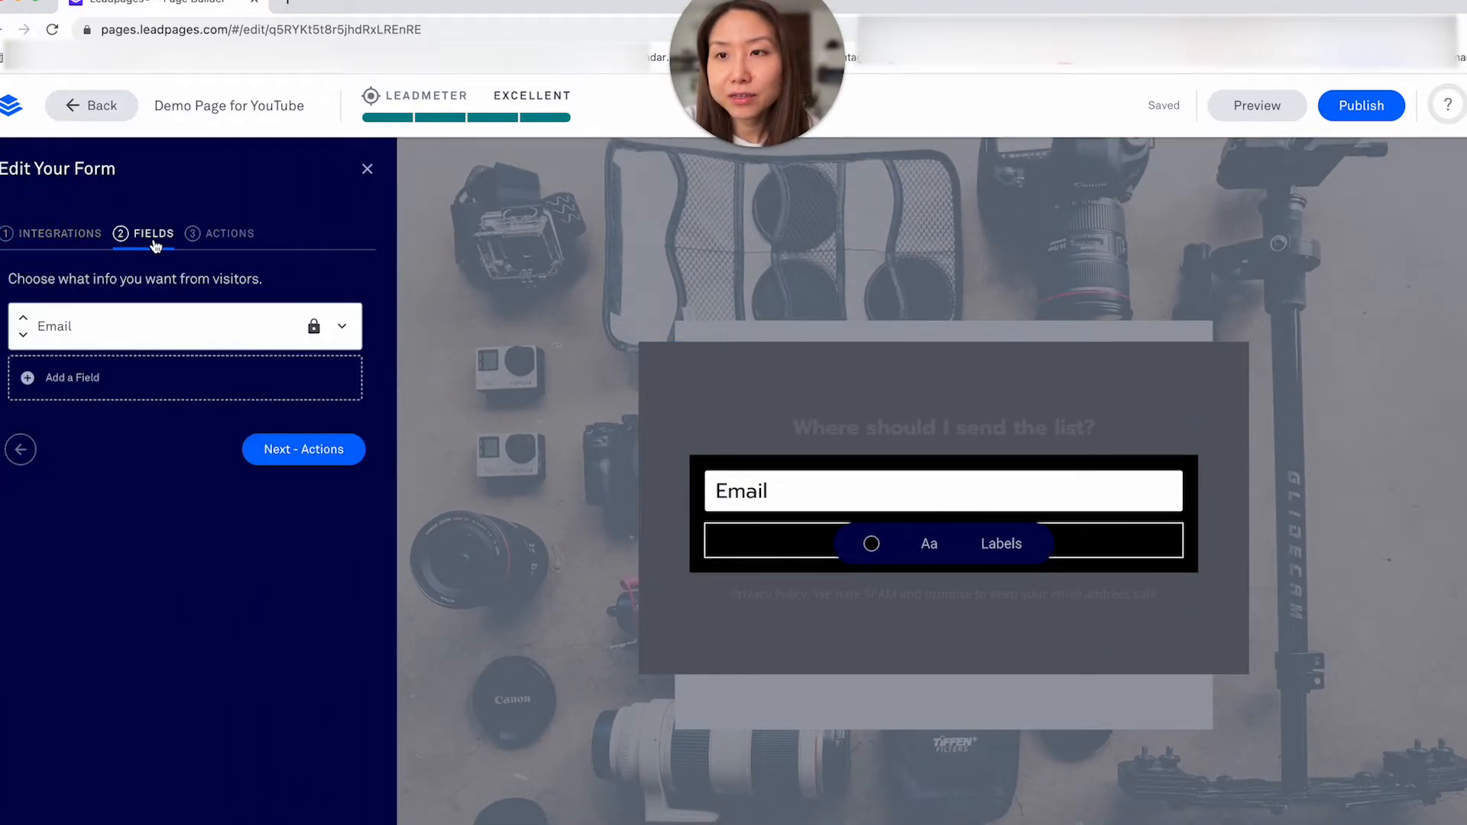
{"action": "left_click", "coordinate": [71, 381]}
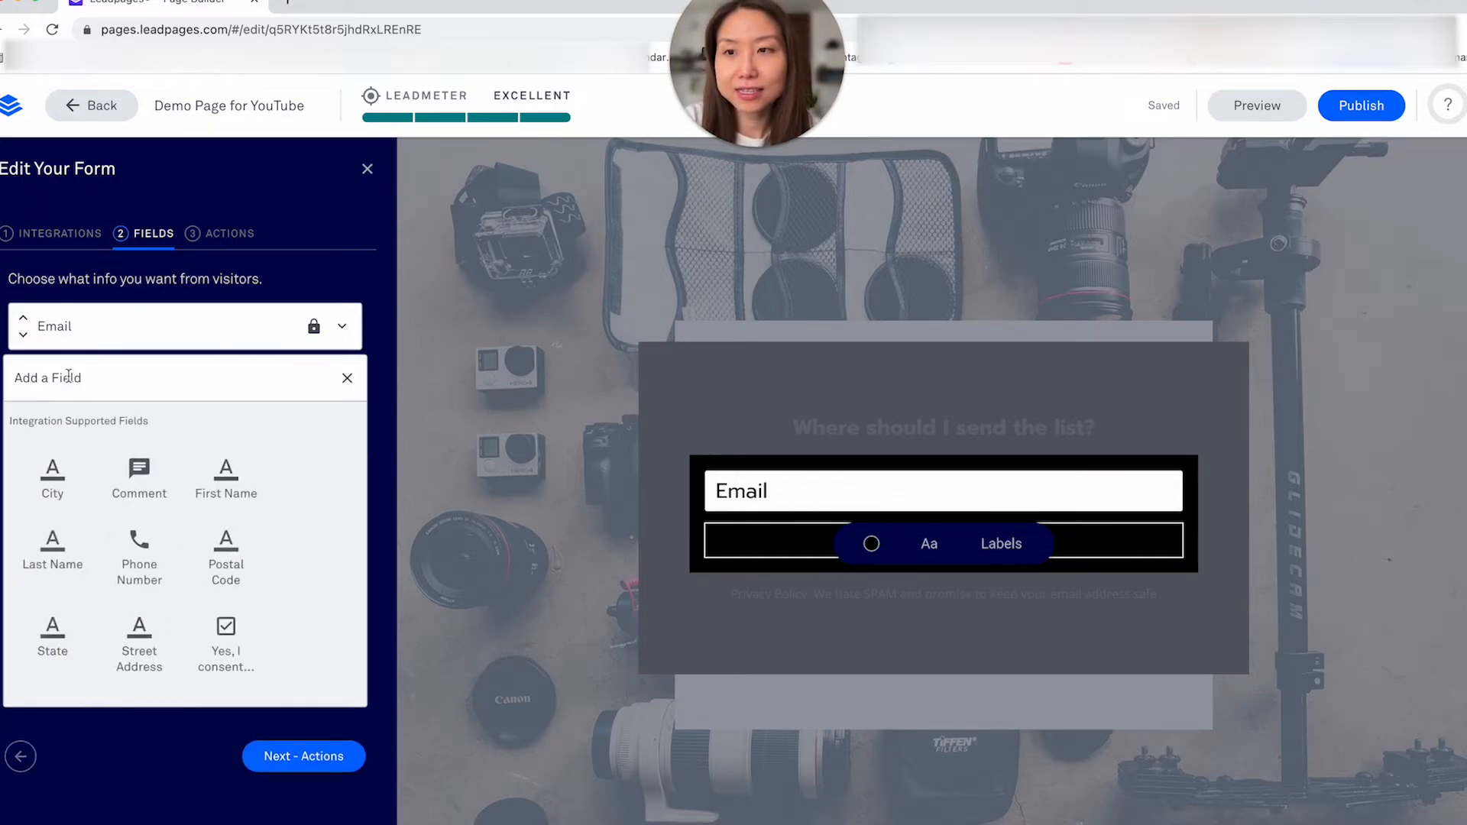
{"action": "left_click", "coordinate": [231, 479]}
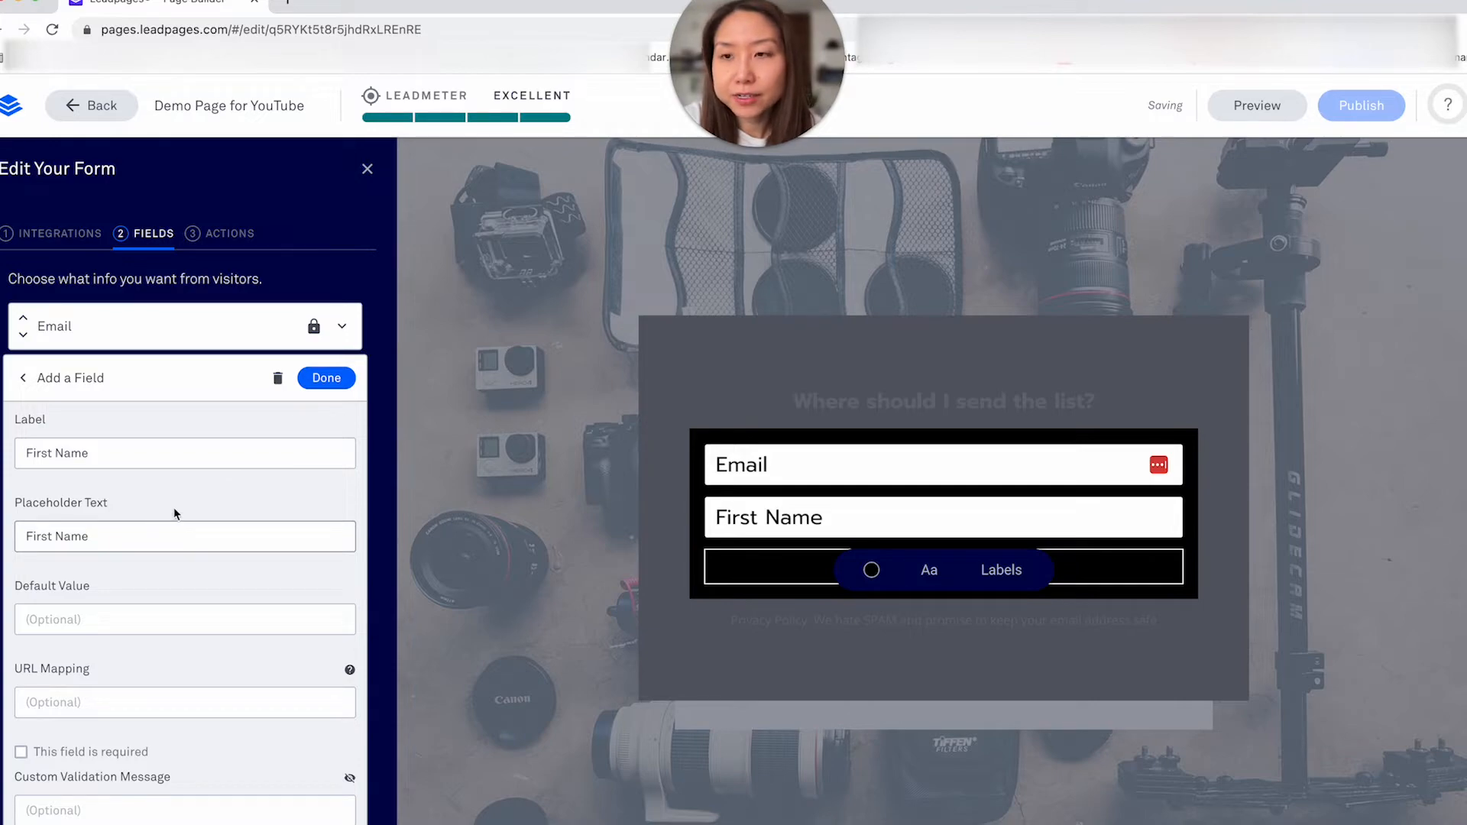
{"action": "left_click", "coordinate": [327, 379]}
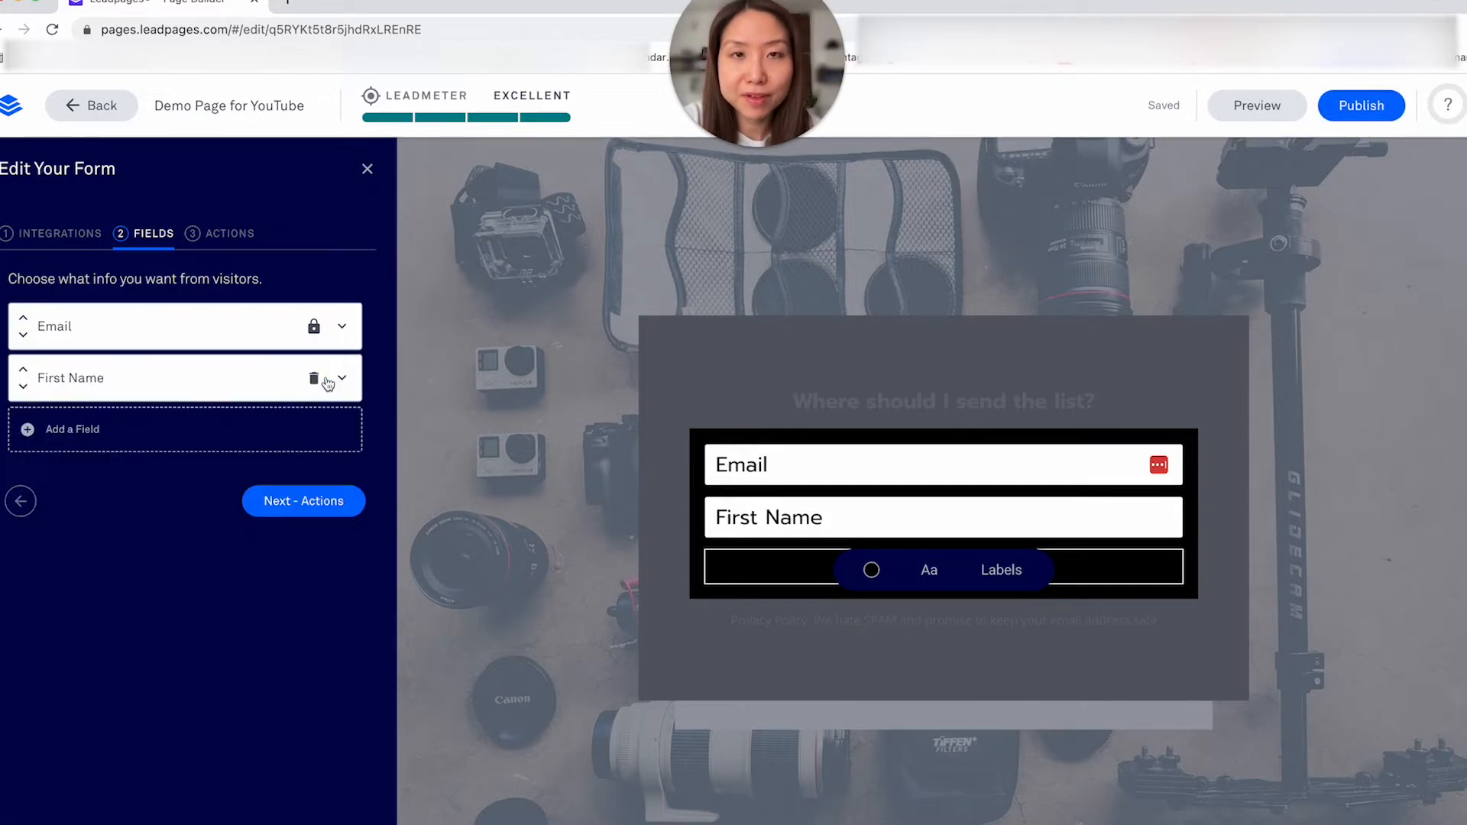
{"action": "left_click", "coordinate": [25, 371]}
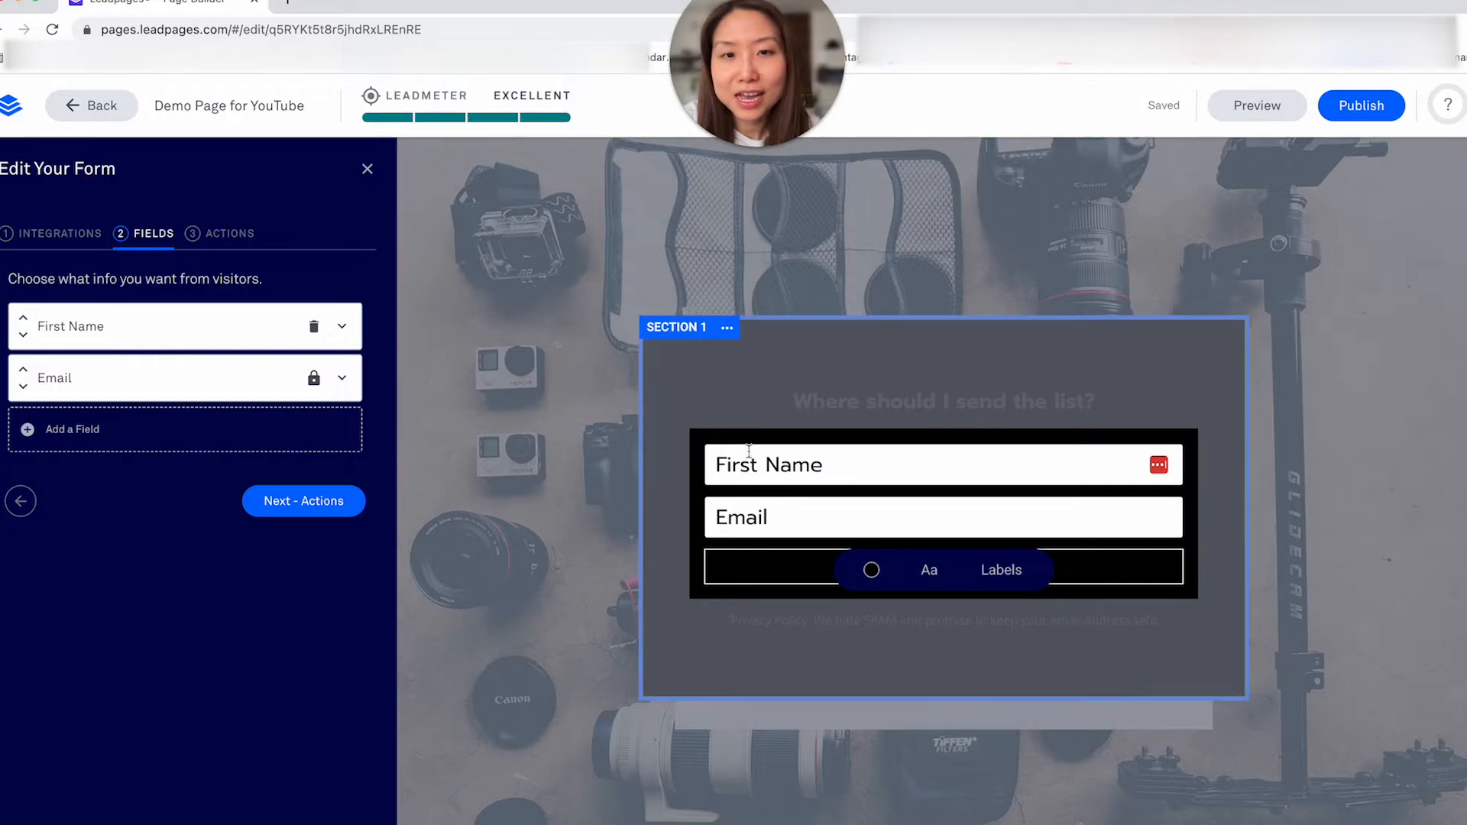
Step: Review the services available as integrations for the pop-up form, and check the form's actions section
{"action": "left_click", "coordinate": [60, 234]}
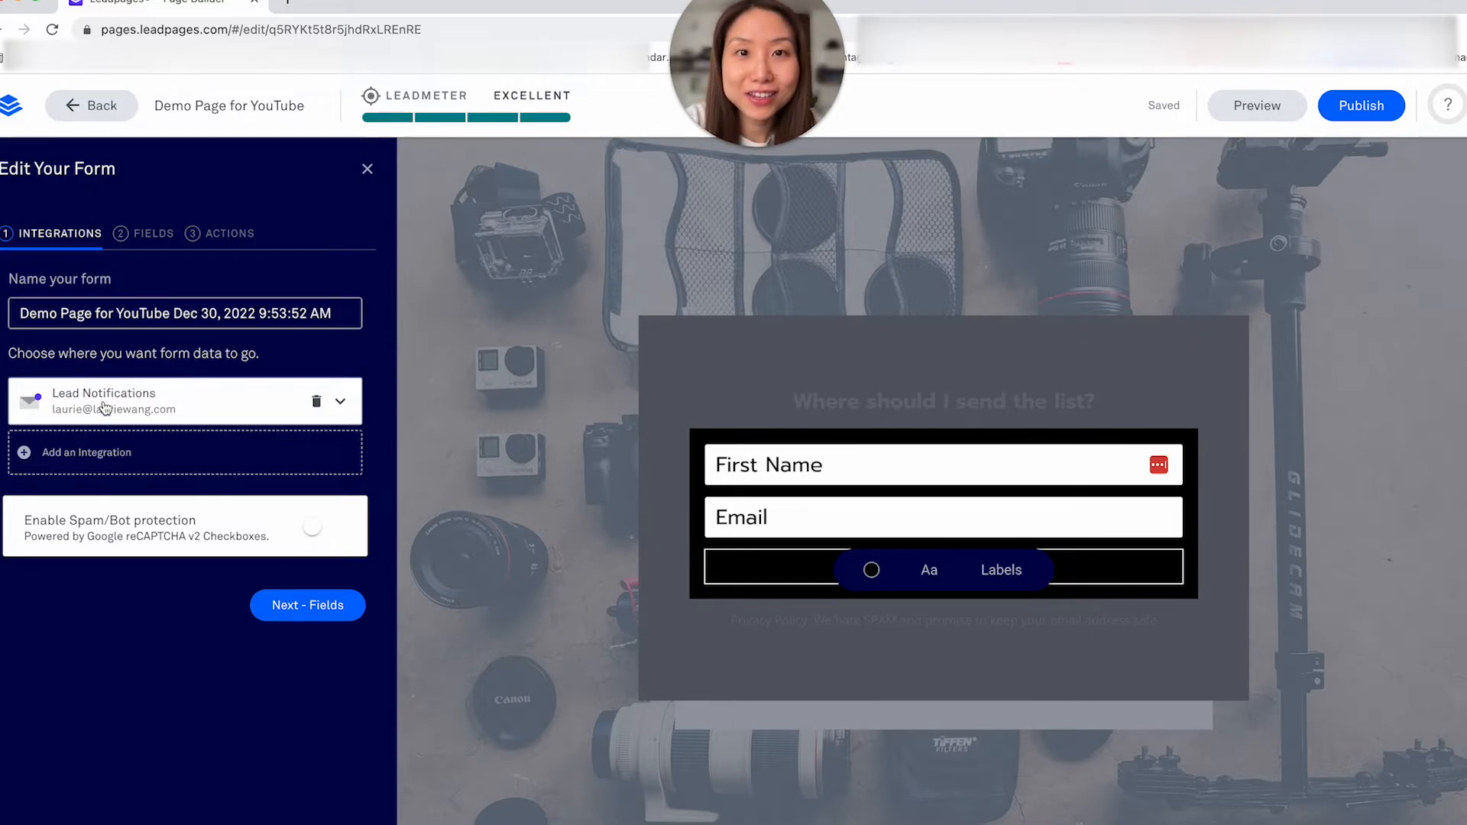
{"action": "left_click", "coordinate": [81, 456]}
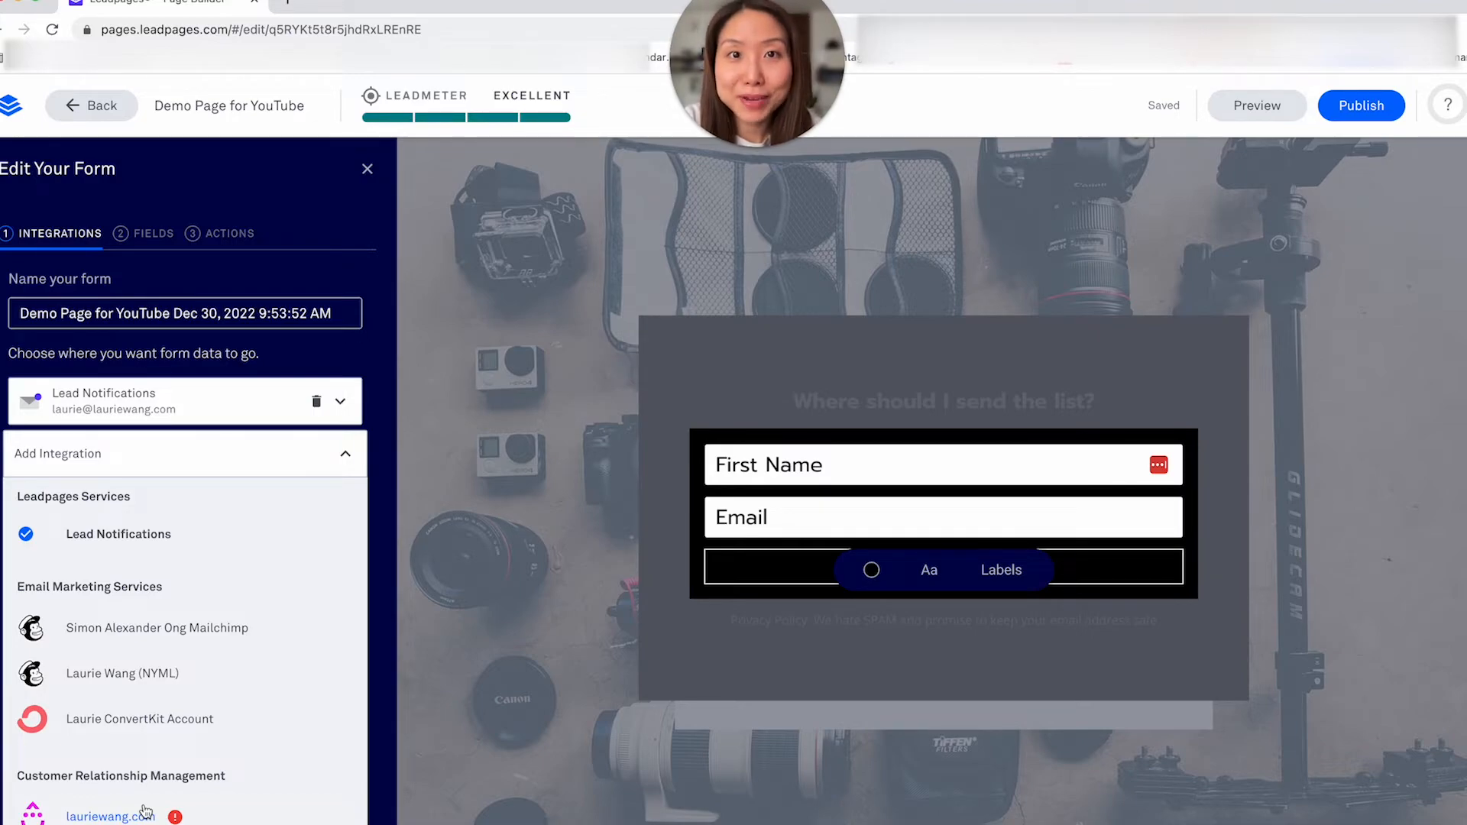
{"action": "left_click", "coordinate": [50, 236]}
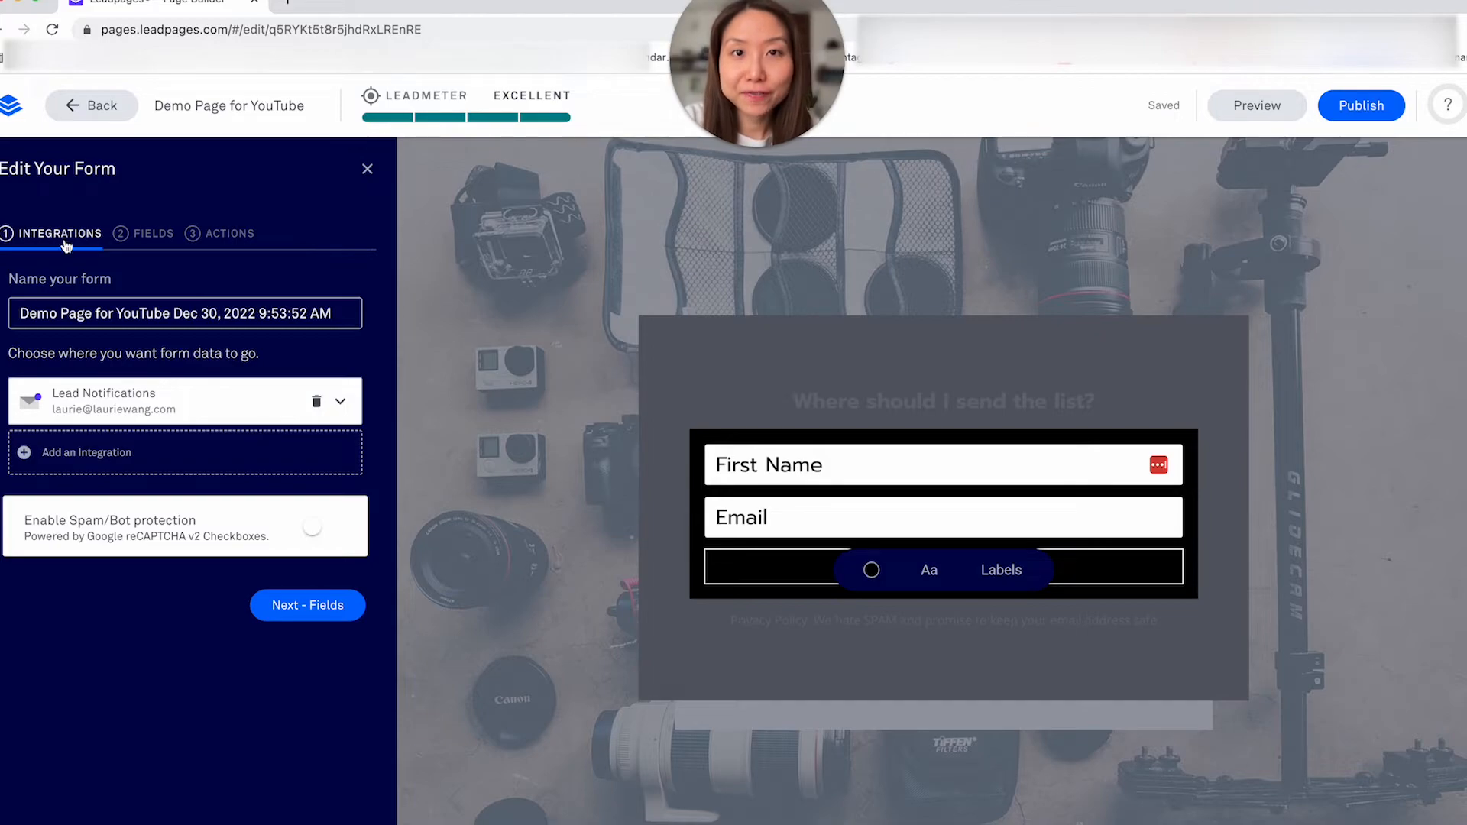
{"action": "left_click", "coordinate": [227, 241]}
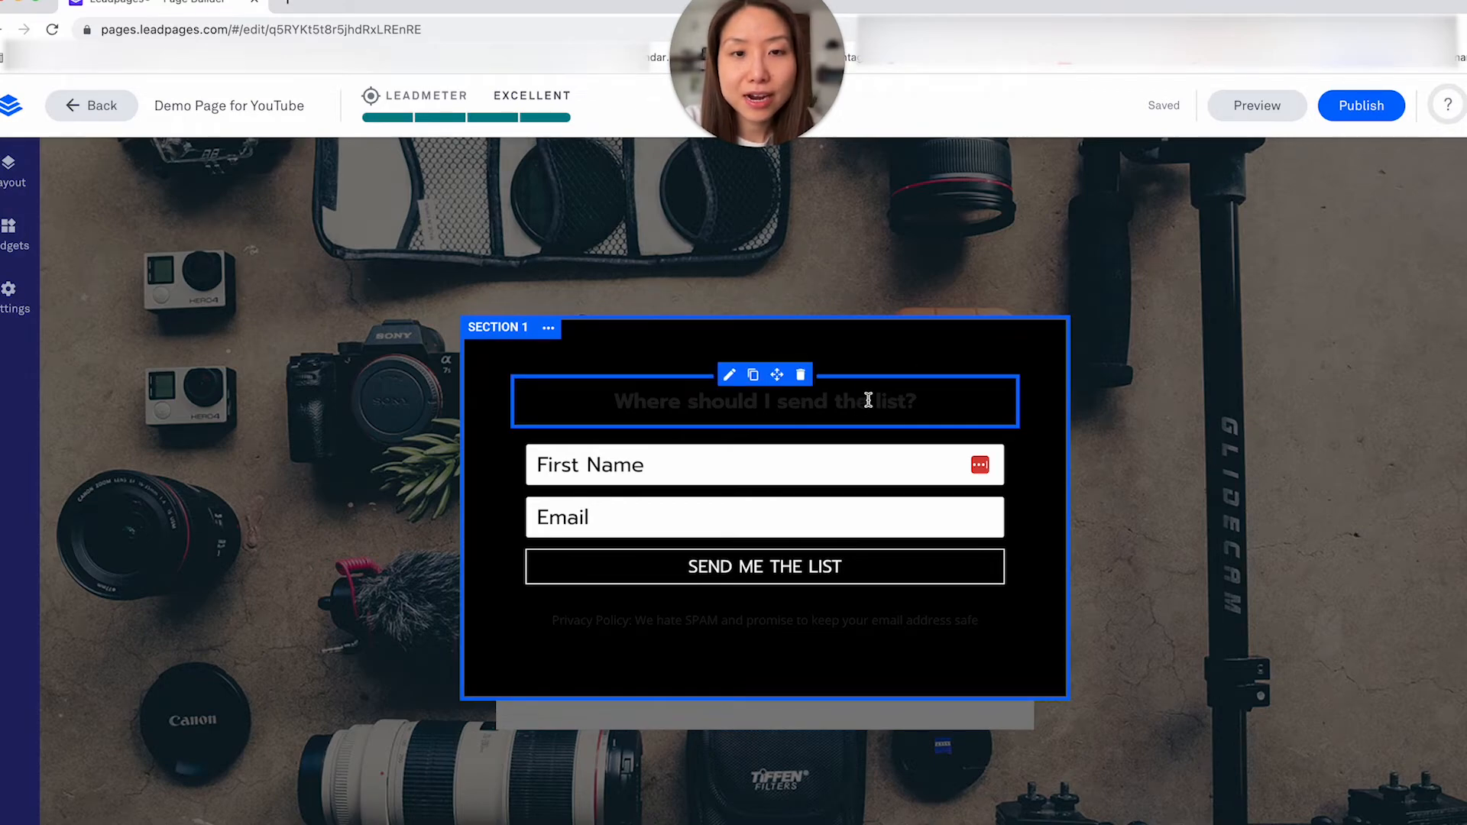
Step: Change the pop-up headline "Where should I send the list?" to white and return to the main page
{"action": "left_click", "coordinate": [868, 401]}
{"action": "left_click_drag", "start_coordinate": [940, 406], "coordinate": [604, 411]}
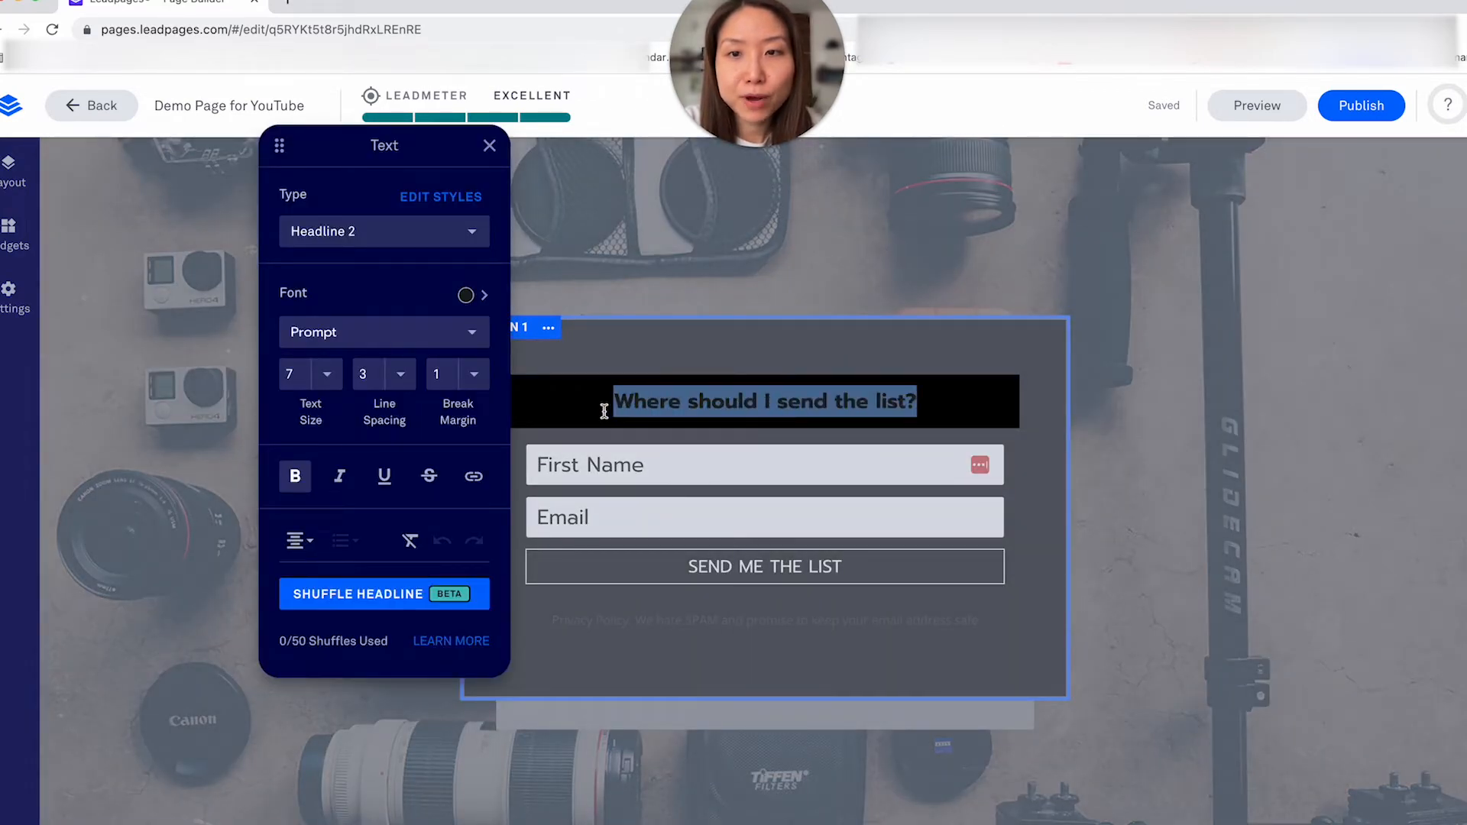
{"action": "left_click", "coordinate": [466, 295]}
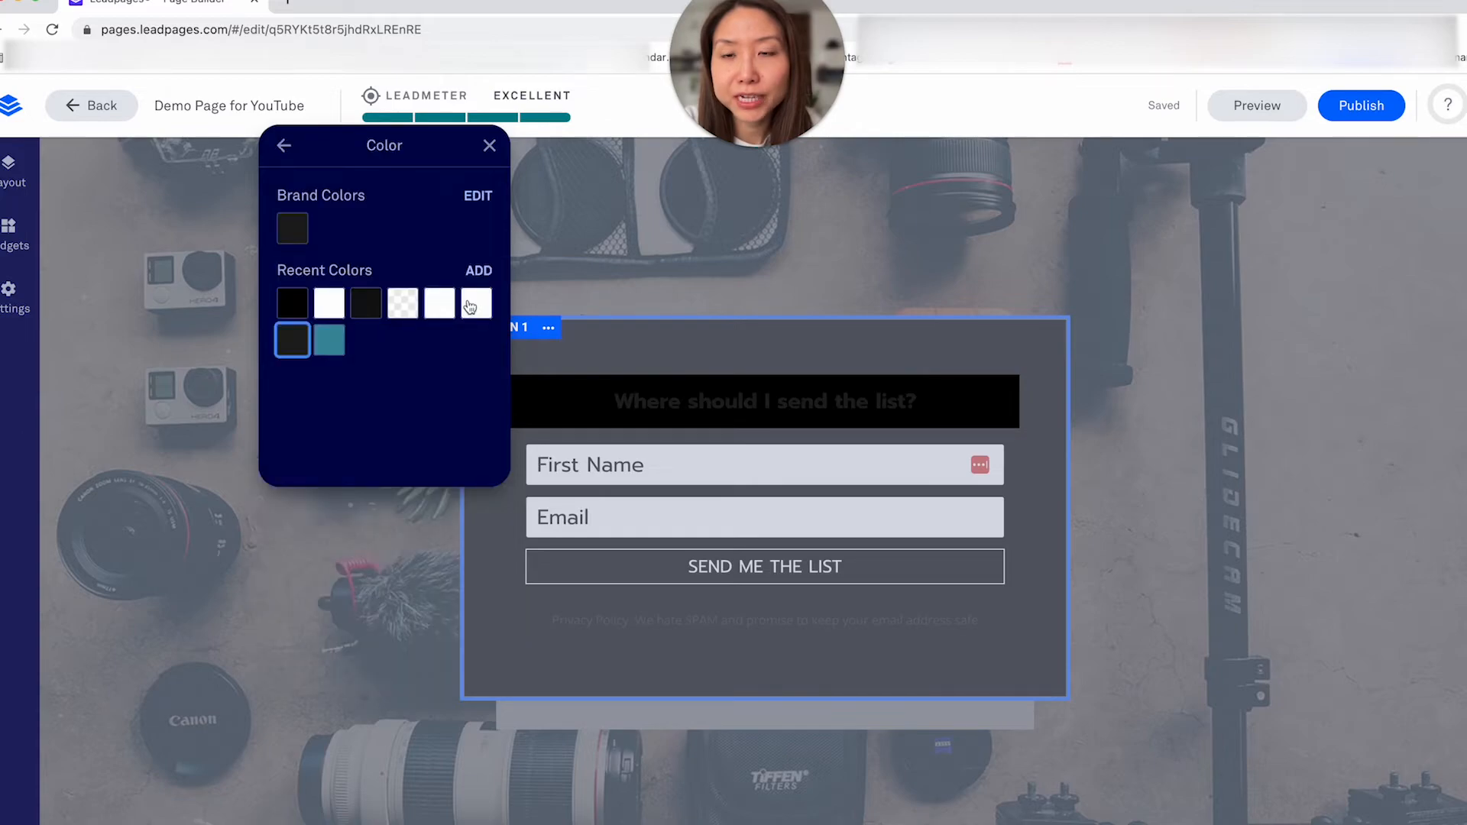
{"action": "left_click", "coordinate": [486, 313]}
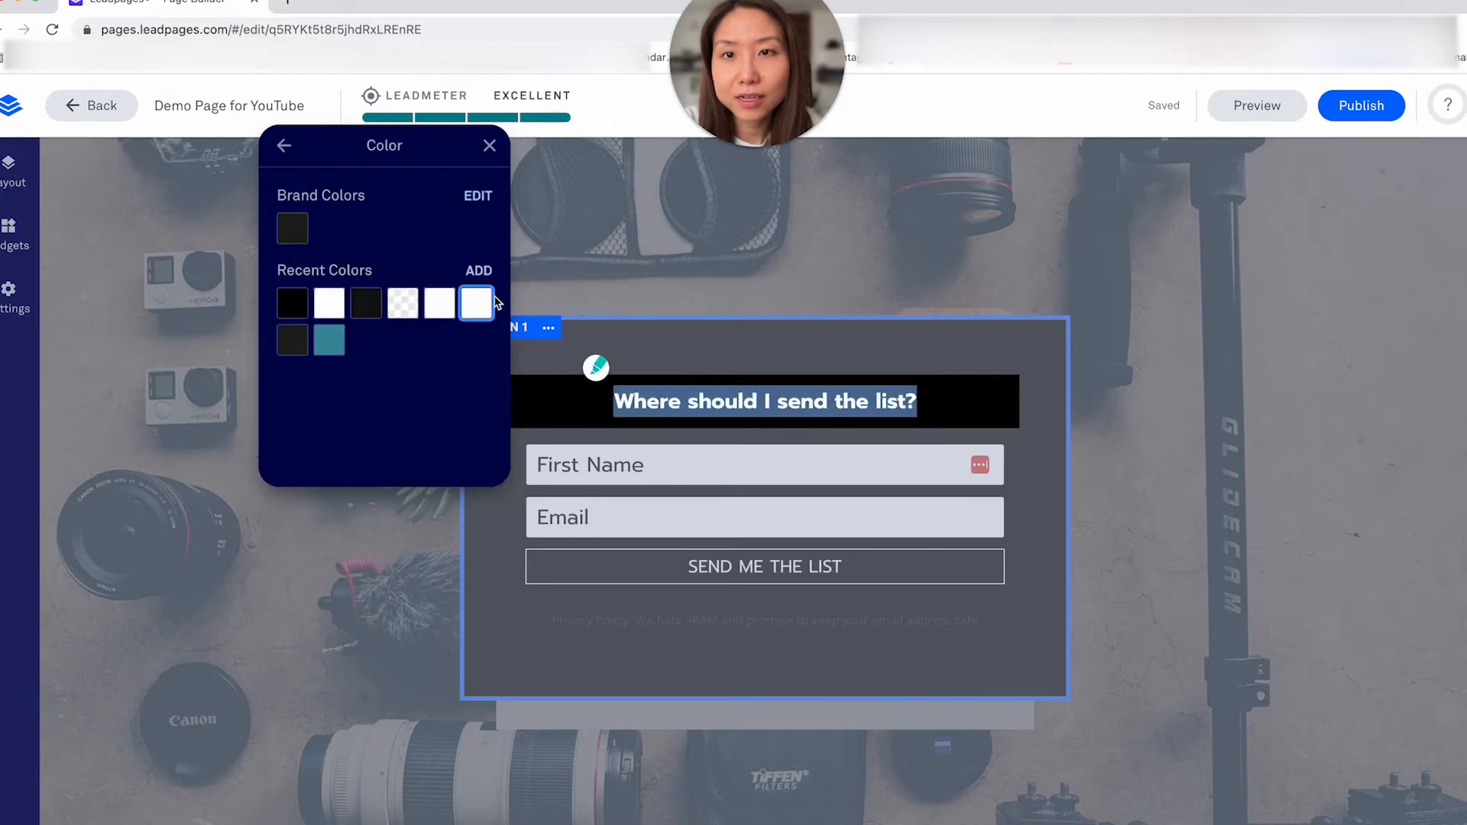
{"action": "left_click", "coordinate": [490, 147]}
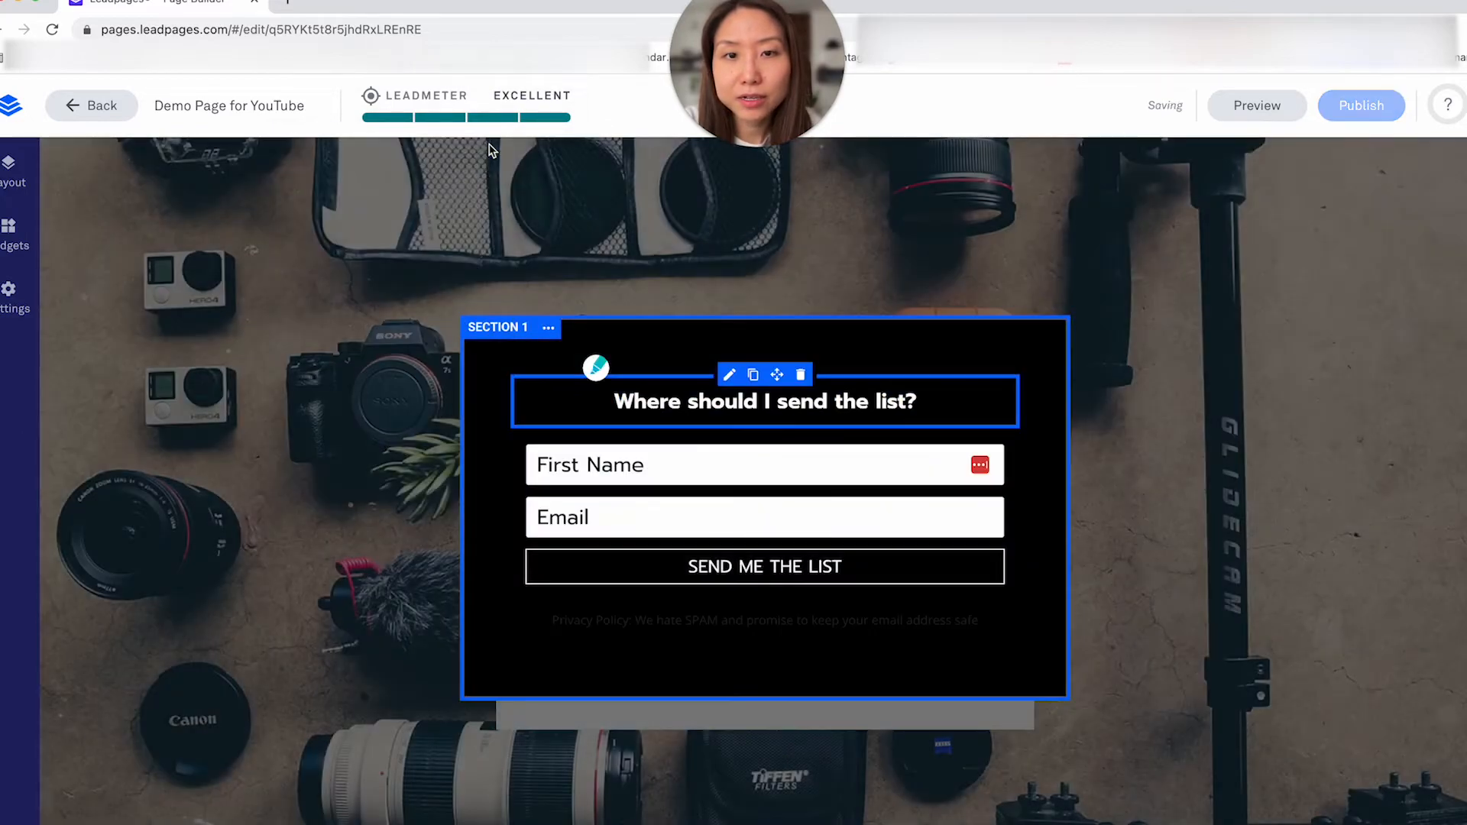
{"action": "left_click", "coordinate": [1185, 420]}
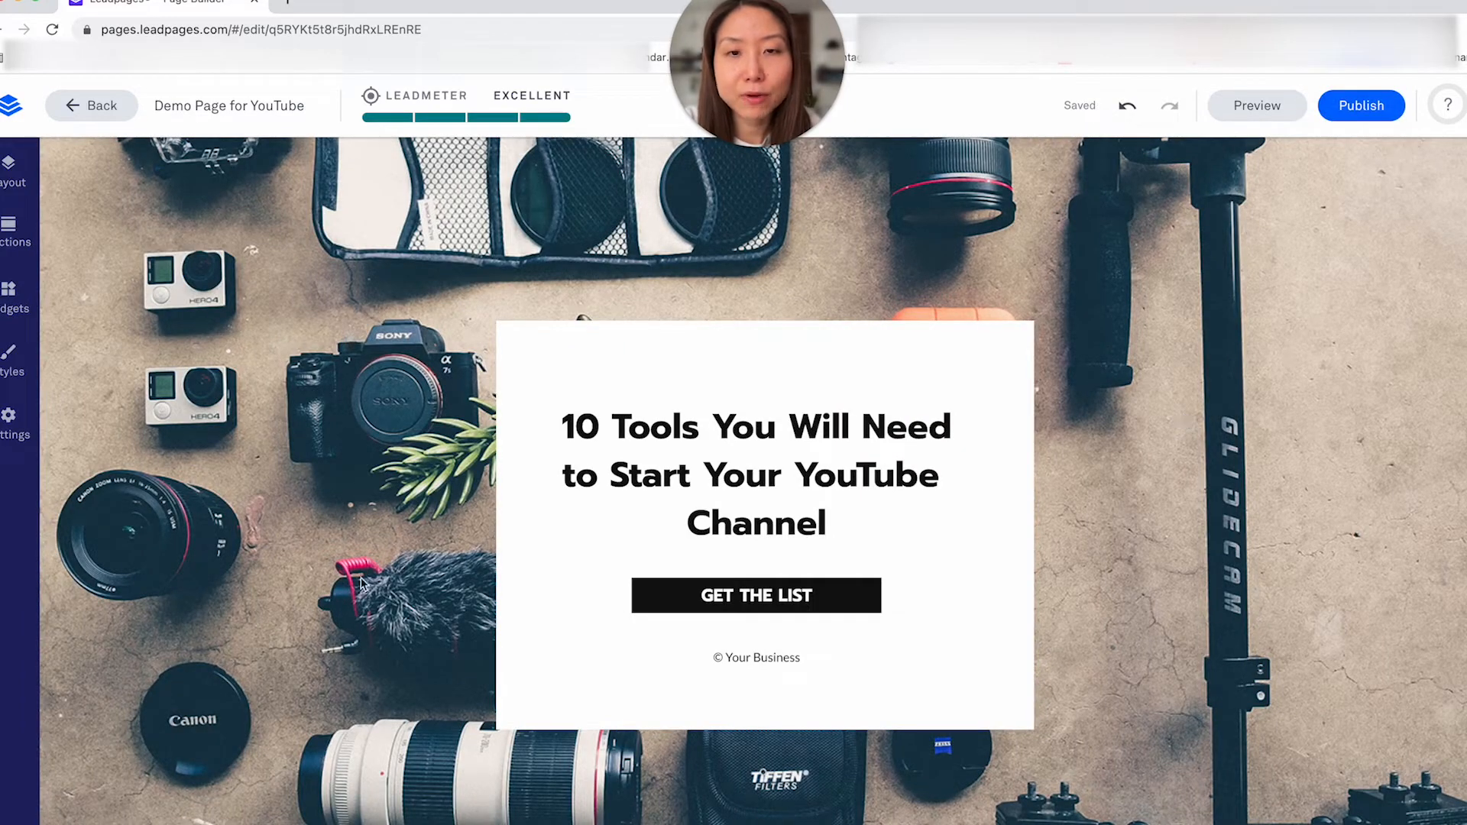
{"action": "left_click", "coordinate": [760, 655]}
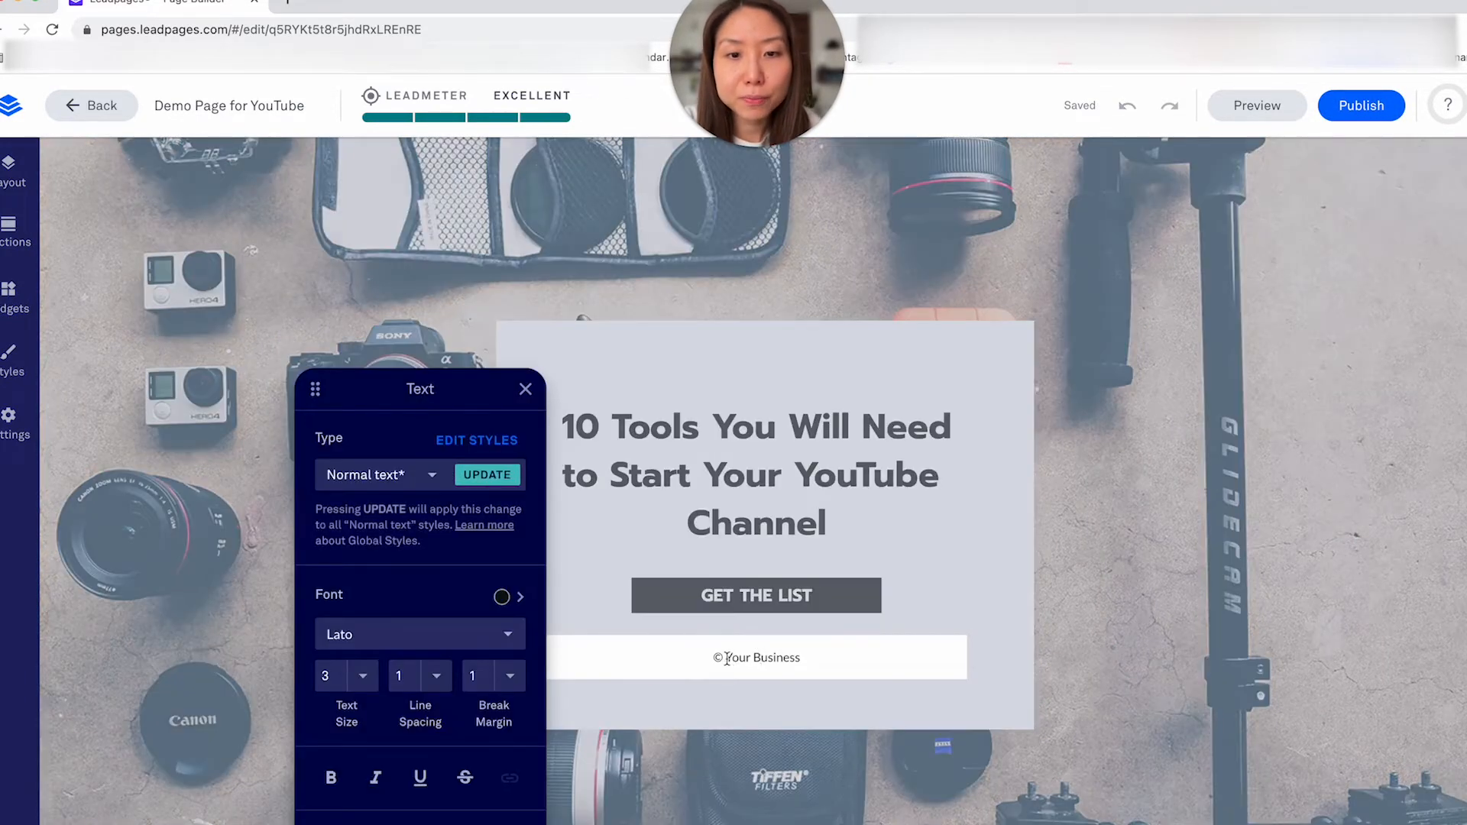
{"action": "left_click_drag", "start_coordinate": [725, 658], "coordinate": [799, 658]}
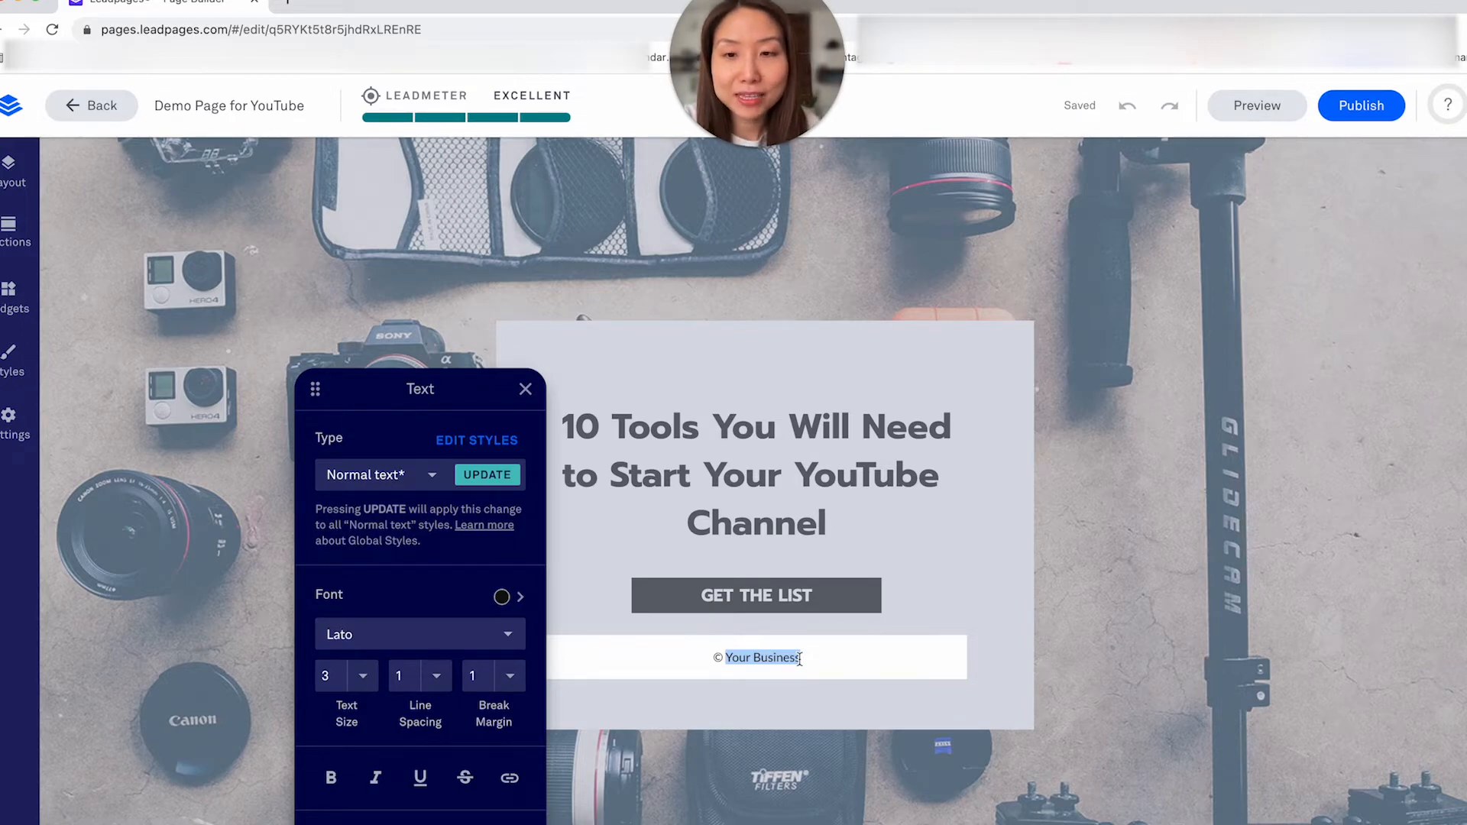
{"action": "left_click", "coordinate": [1204, 700]}
Step: Examine where the pop-up form can send visitors after submission and its lead magnet option, and return to the main page
{"action": "scroll", "coordinate": [1205, 700], "scroll_direction": "down", "scroll_amount": 3}
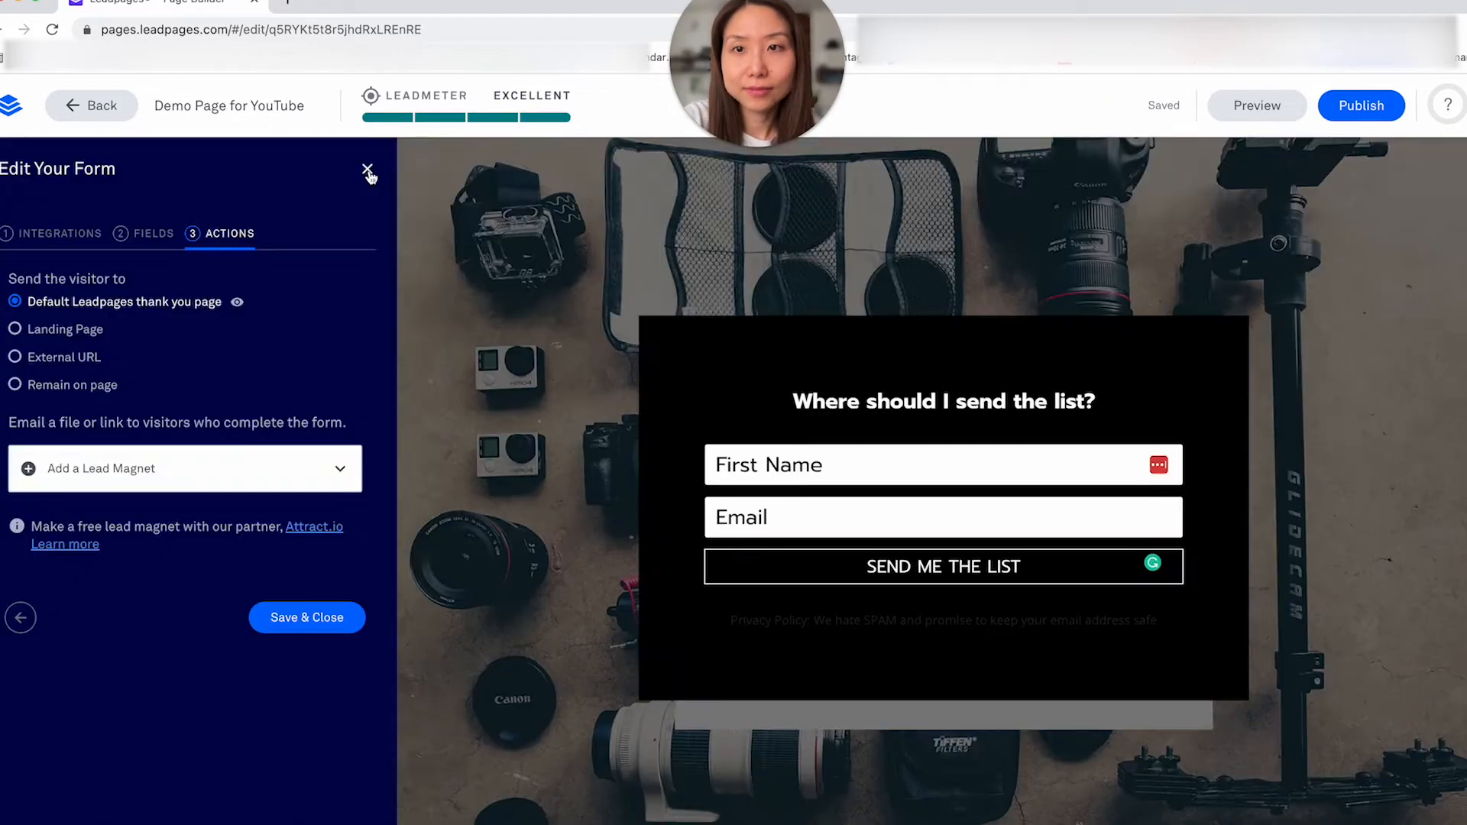
{"action": "left_click", "coordinate": [370, 170]}
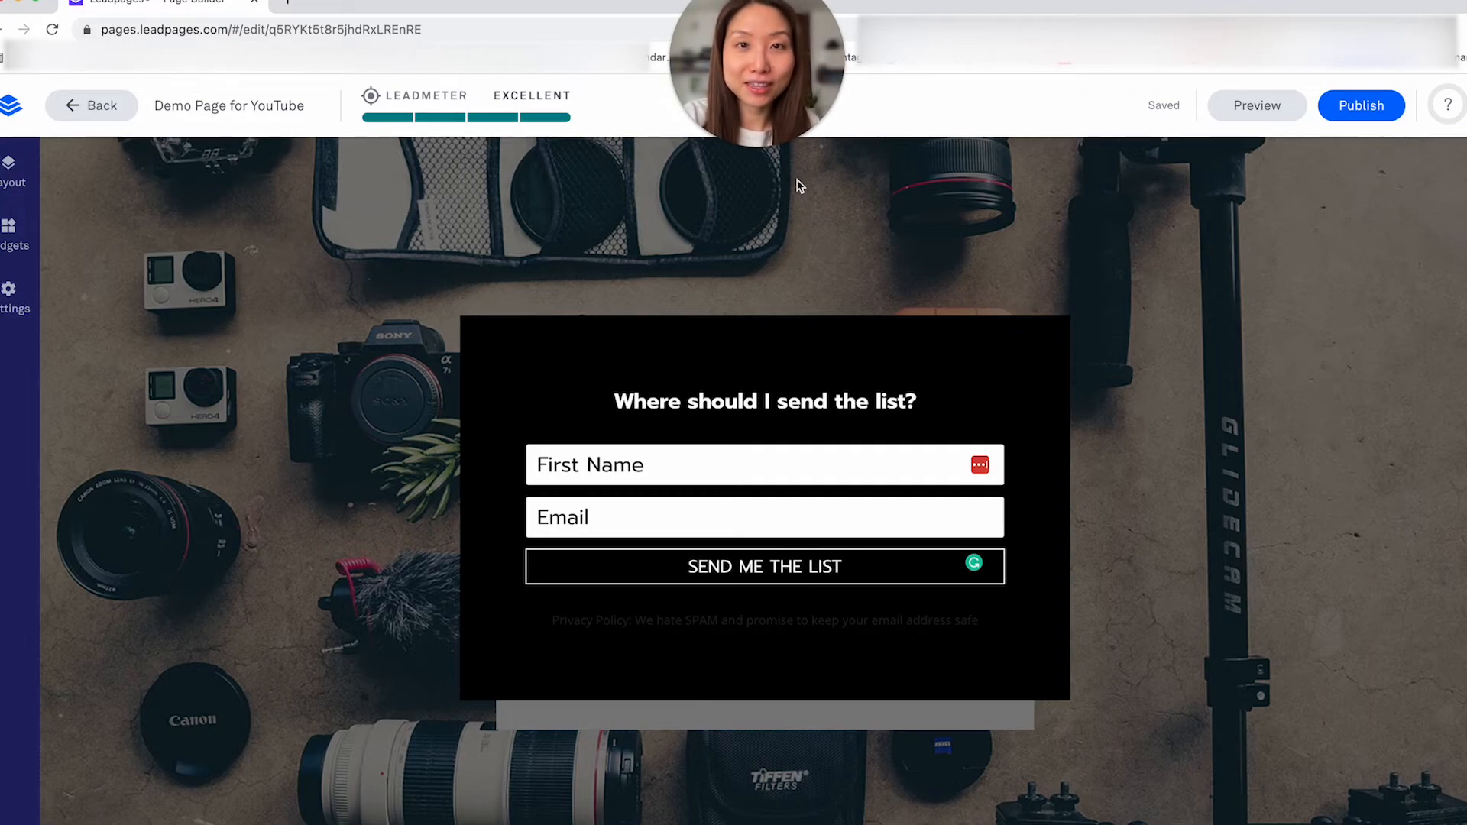
{"action": "left_click", "coordinate": [1292, 420]}
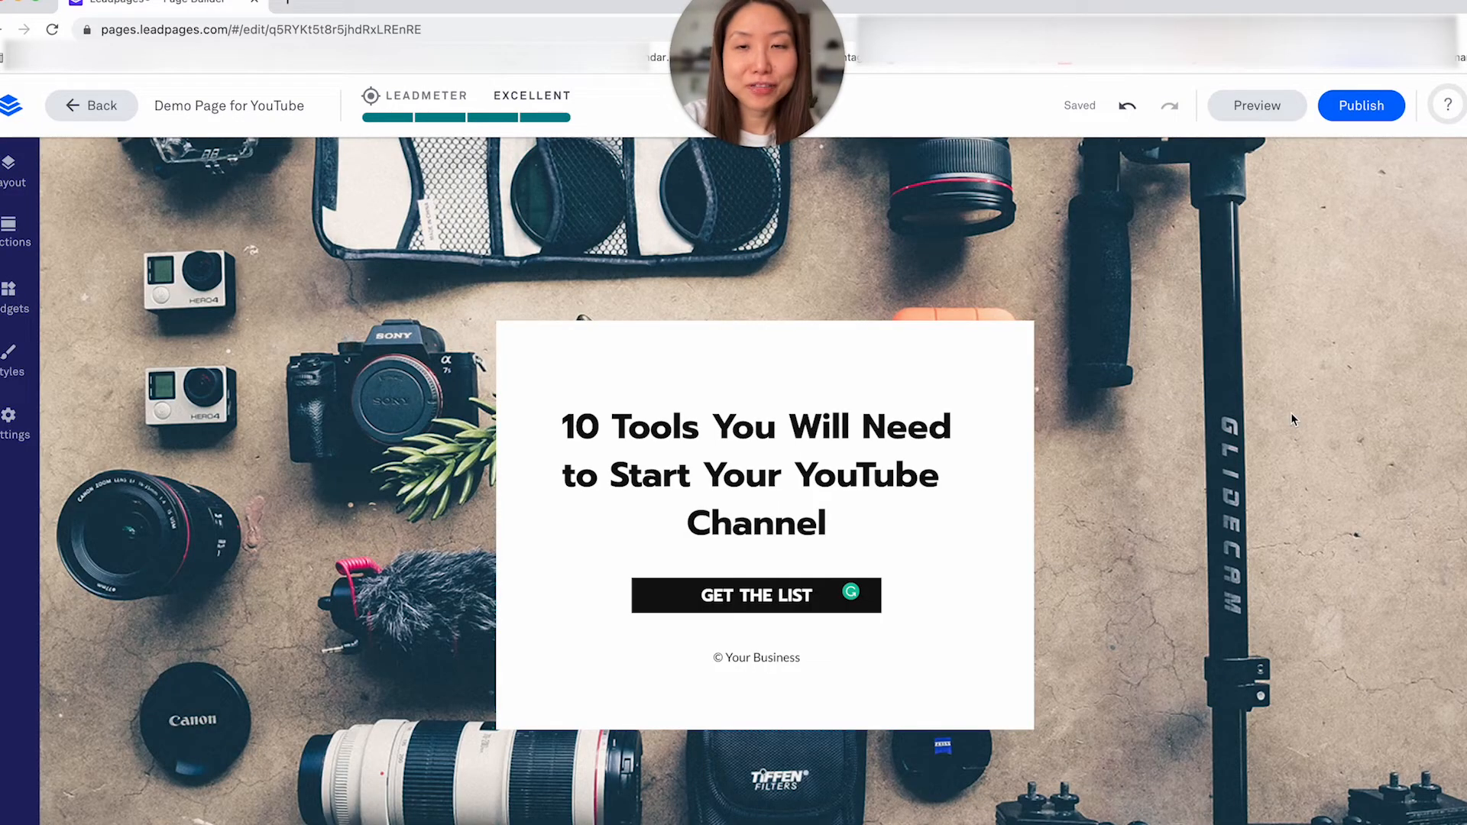
Step: Publish the page under the slug demo-page-for-youtube and copy its link
{"action": "left_click", "coordinate": [1373, 114]}
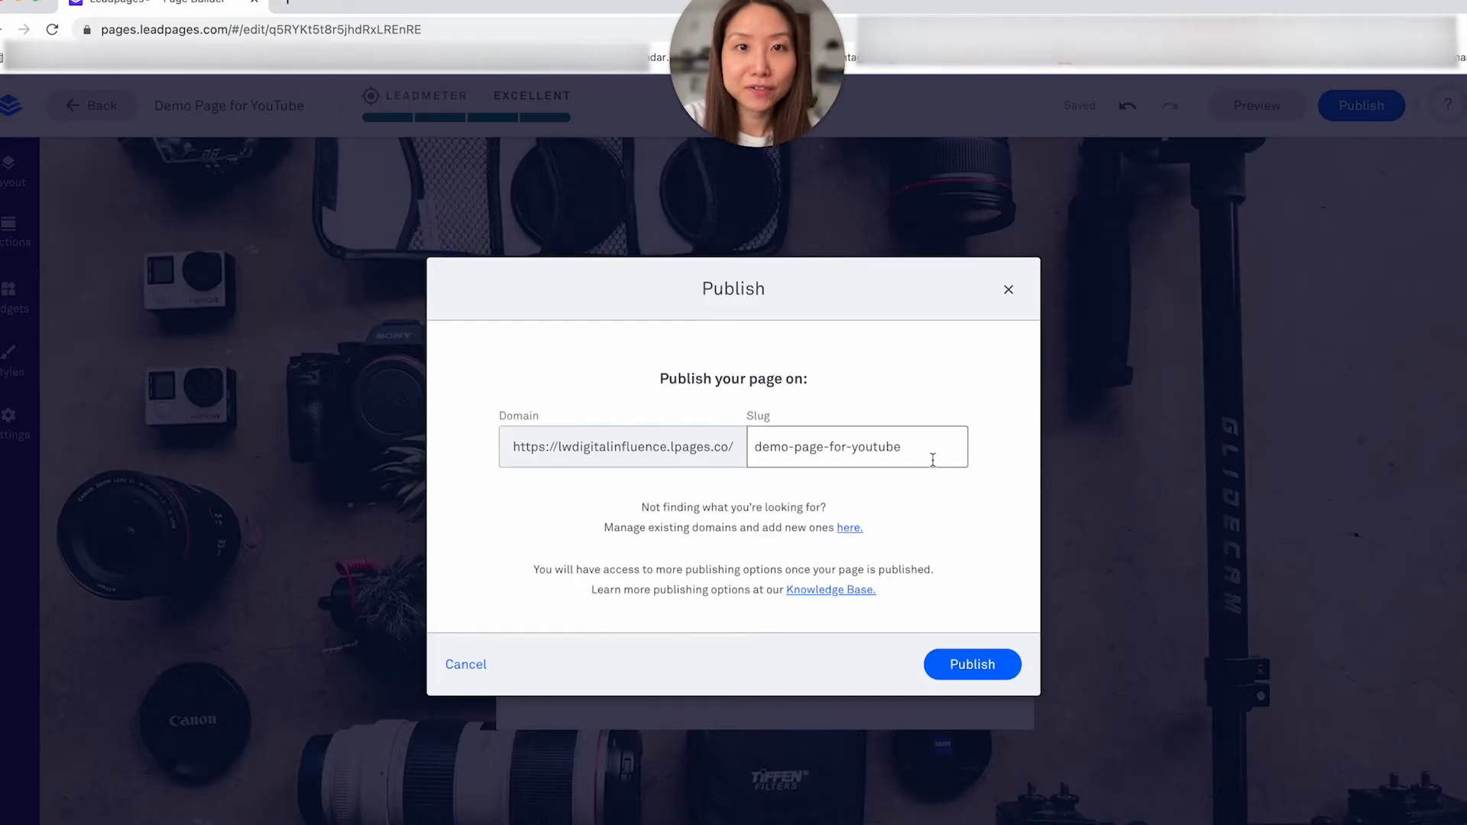
{"action": "left_click", "coordinate": [947, 661]}
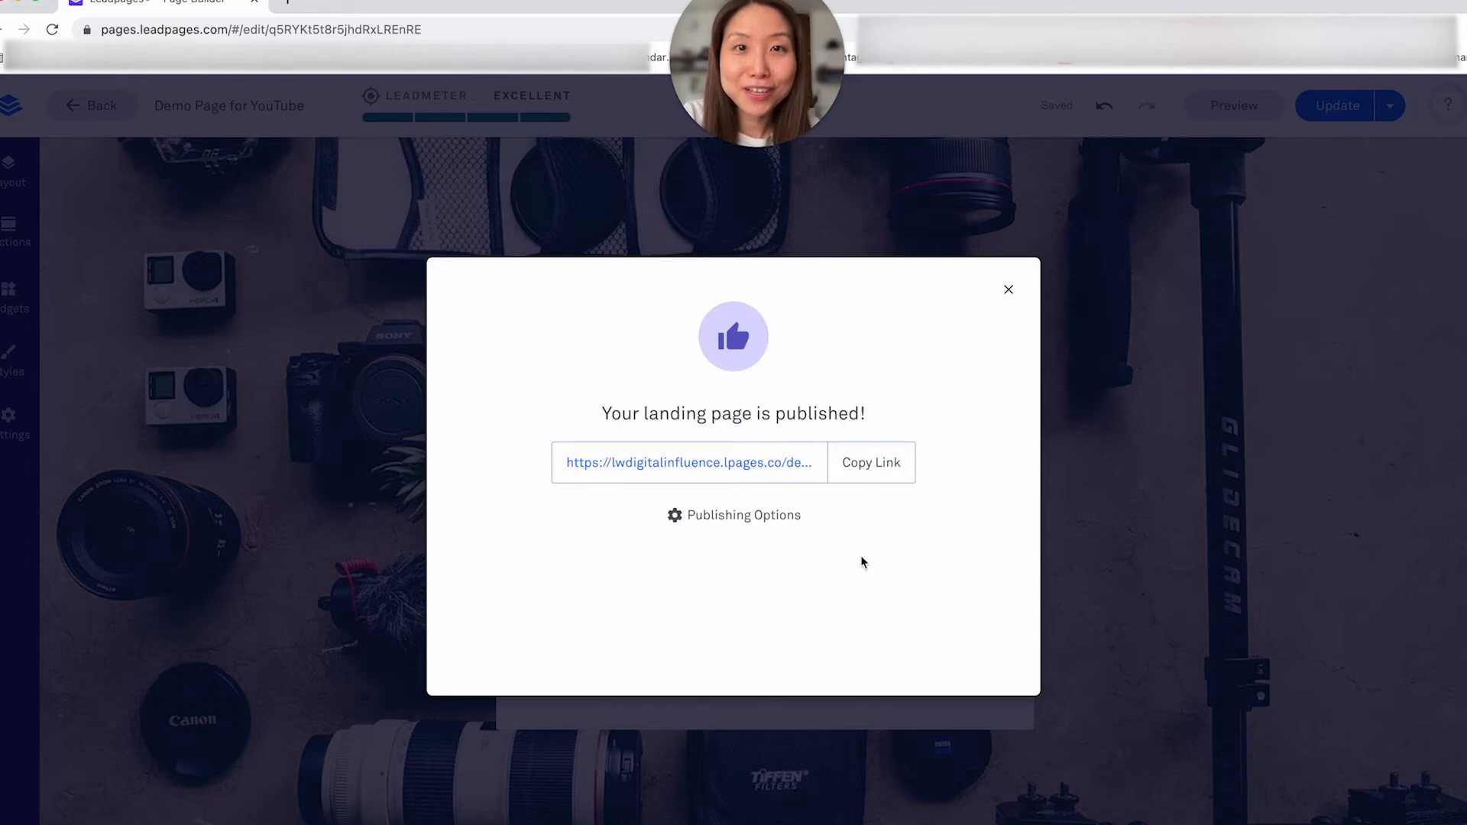
{"action": "left_click", "coordinate": [876, 466]}
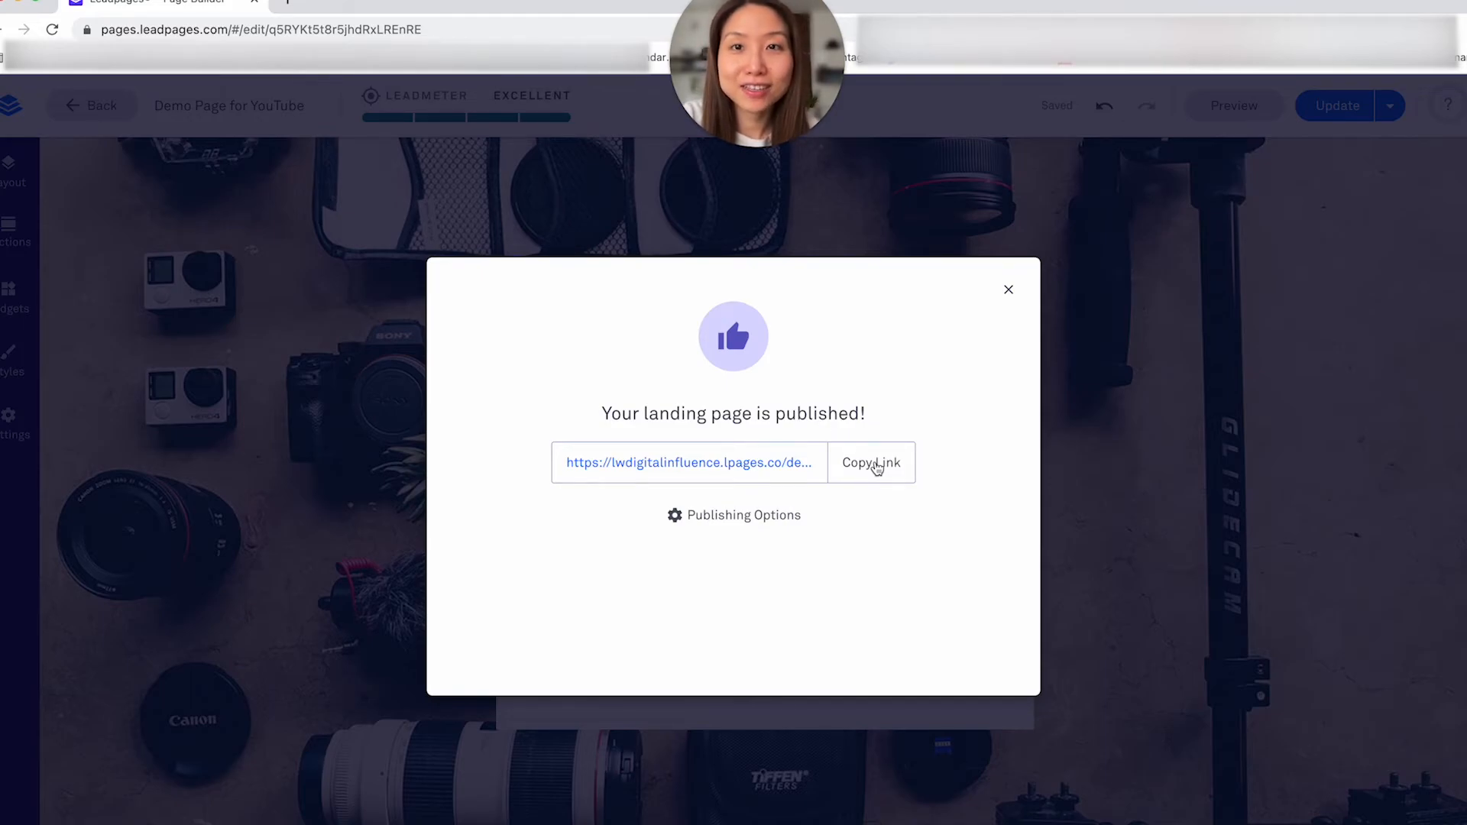
Step: Load the published page in a new browser tab and check the GET THE LIST pop-up, closing it again
{"action": "left_click", "coordinate": [286, 2]}
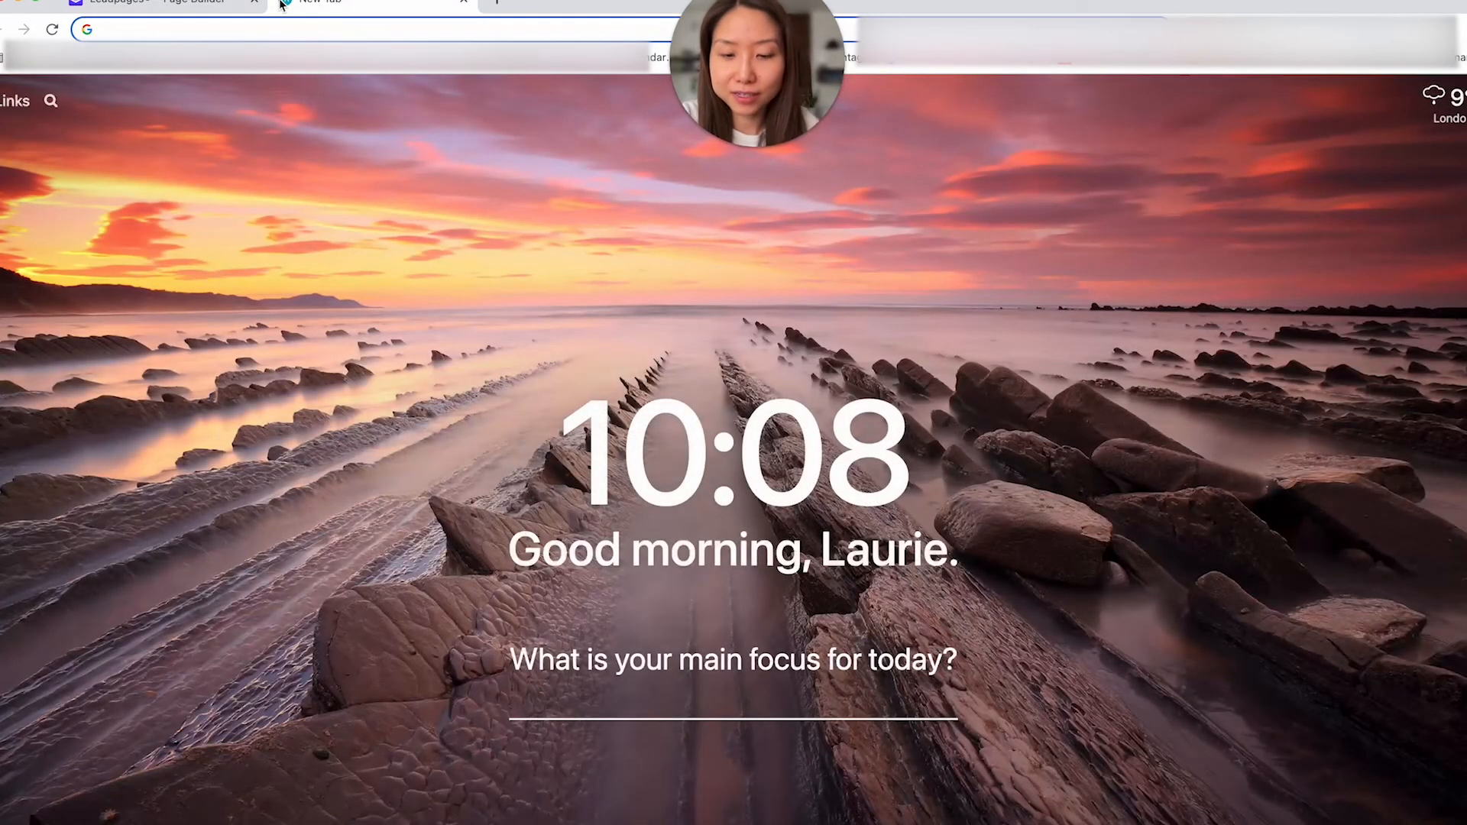
{"action": "key", "text": "super+v"}
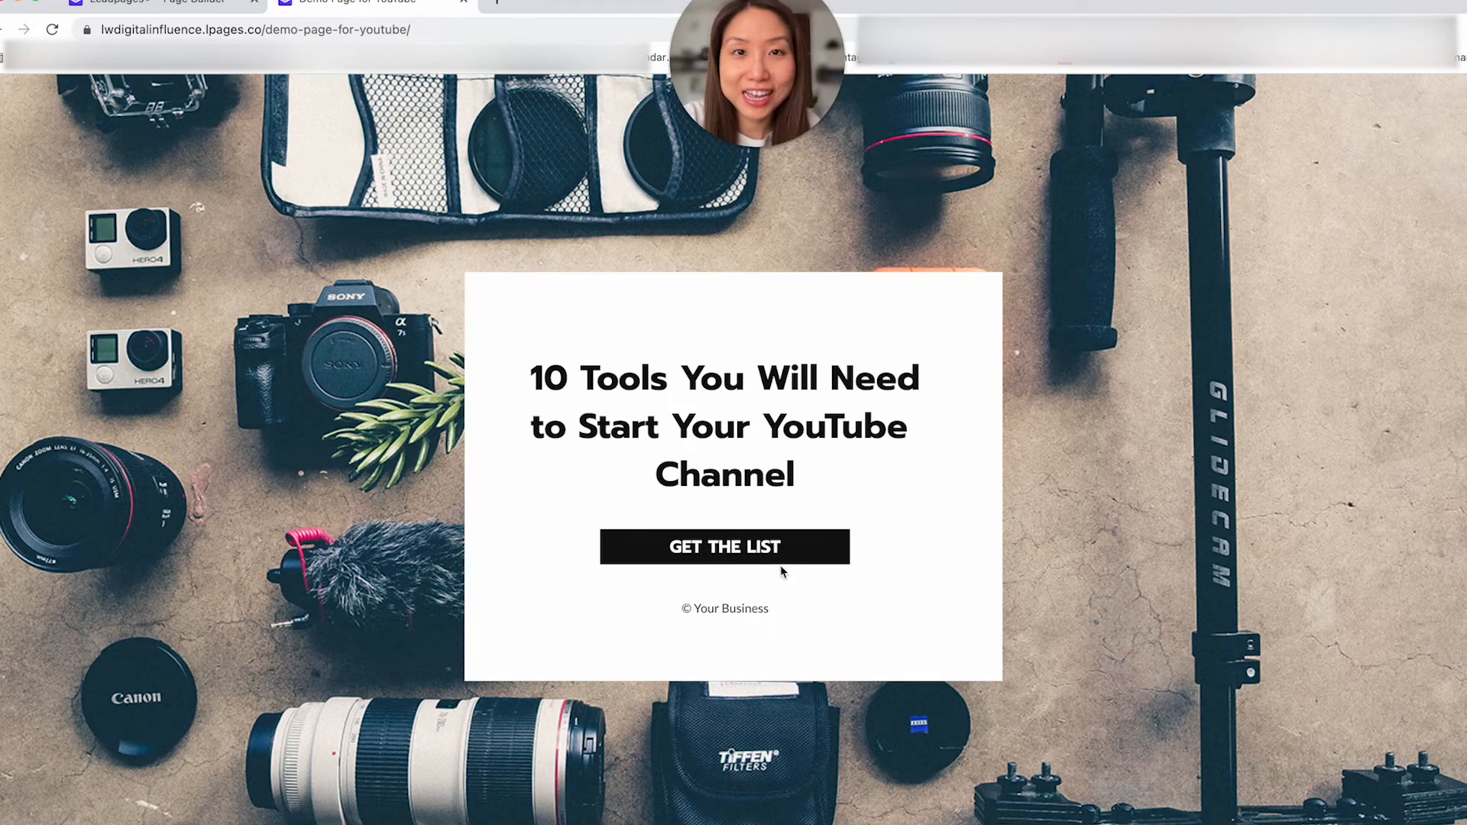
{"action": "left_click", "coordinate": [759, 556]}
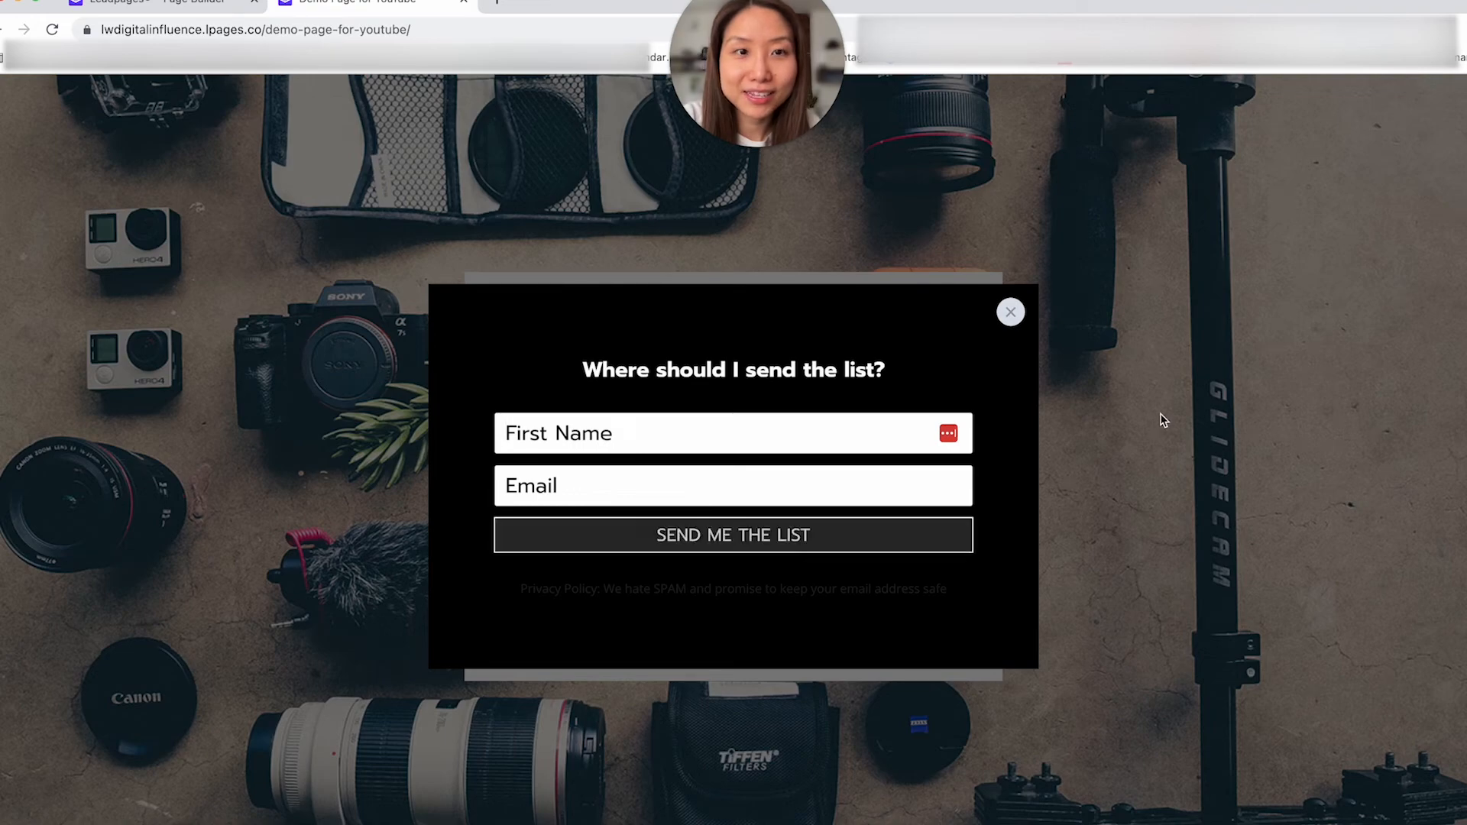
{"action": "left_click", "coordinate": [1011, 313]}
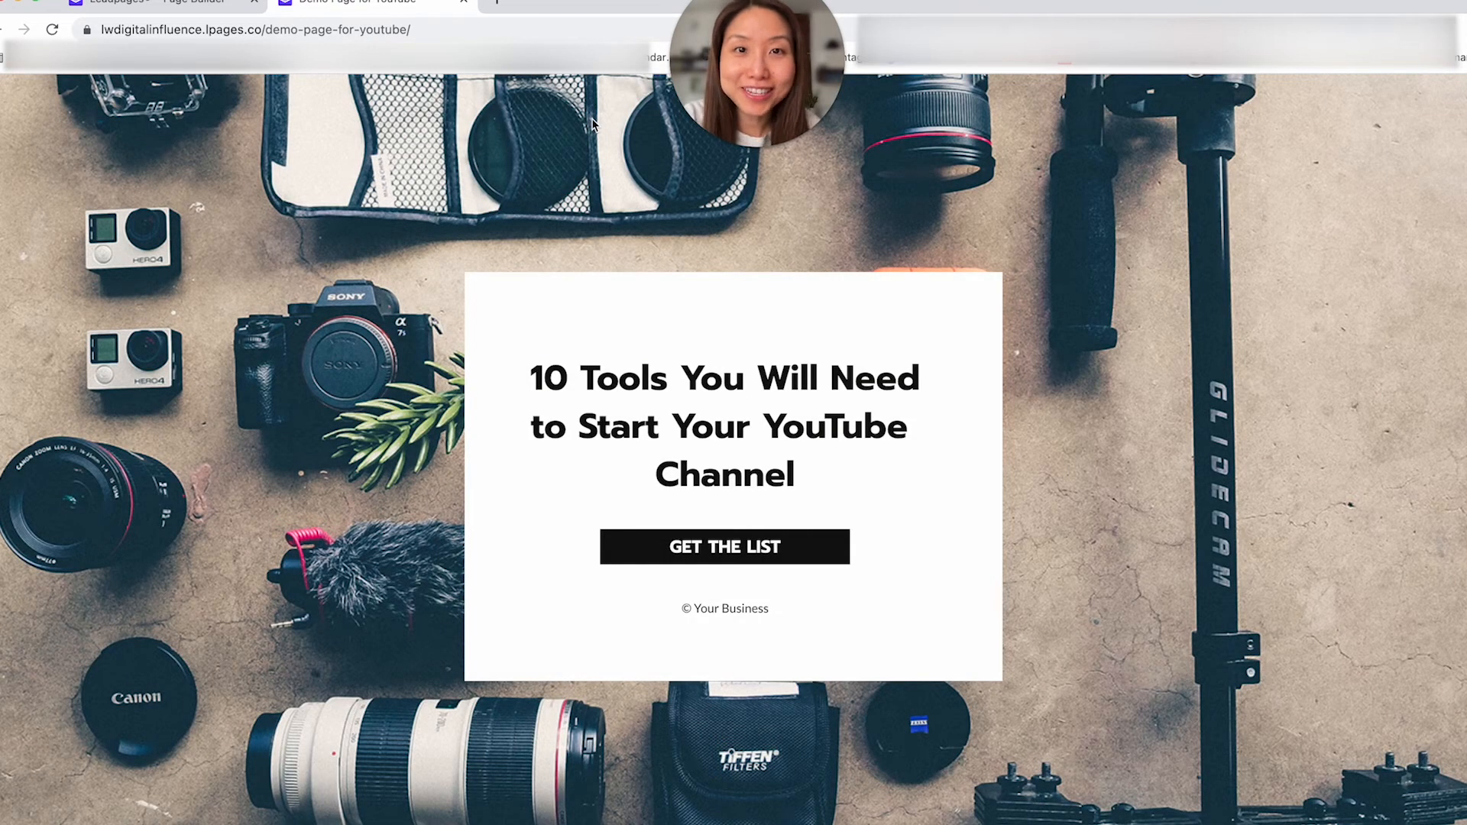